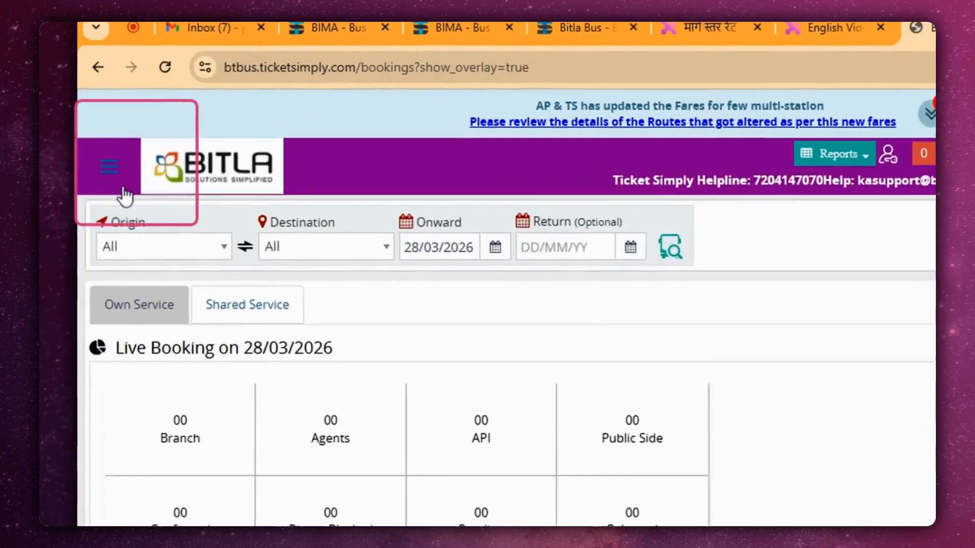
# Open the Coach Types management page.
pyautogui.click(123, 188)
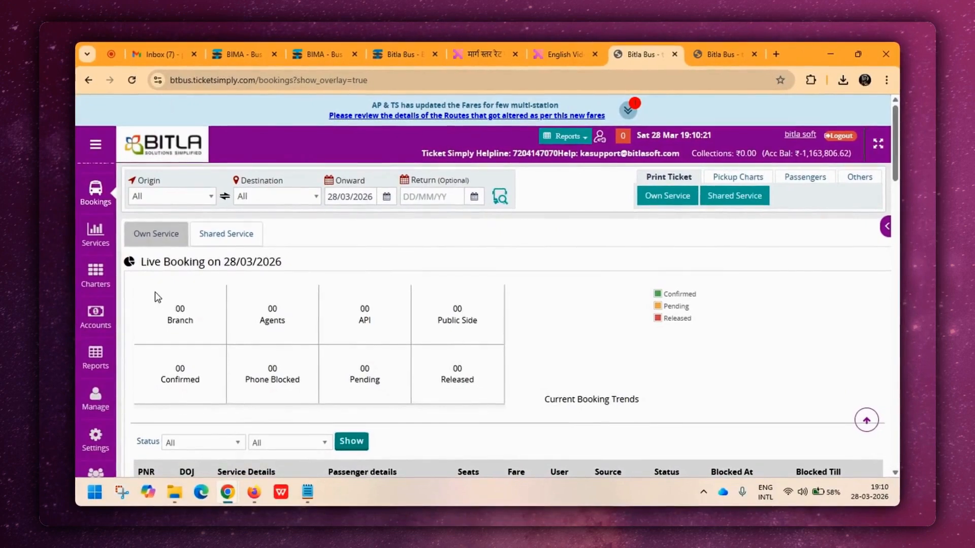
pyautogui.scroll(-3, 158, 292)
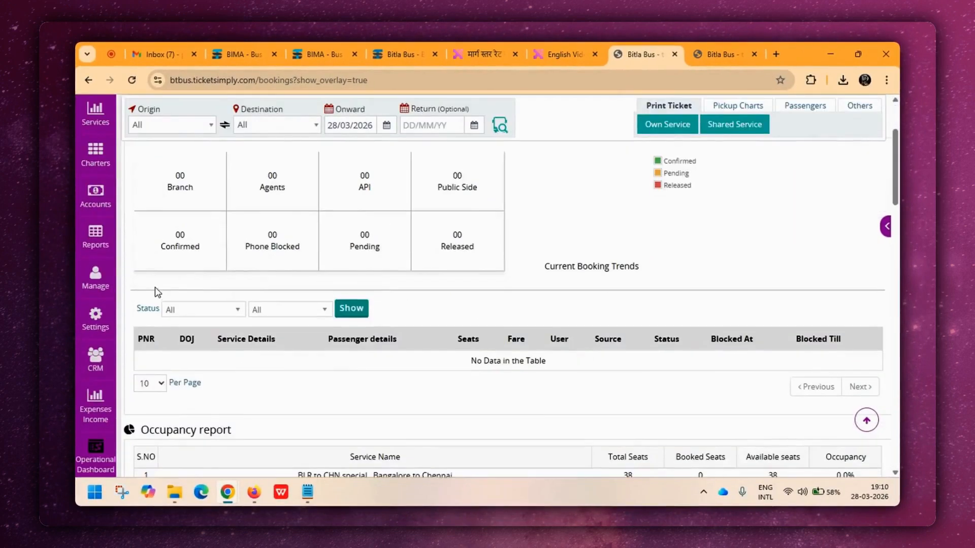
pyautogui.scroll(-1, 154, 287)
pyautogui.moveTo(79, 219)
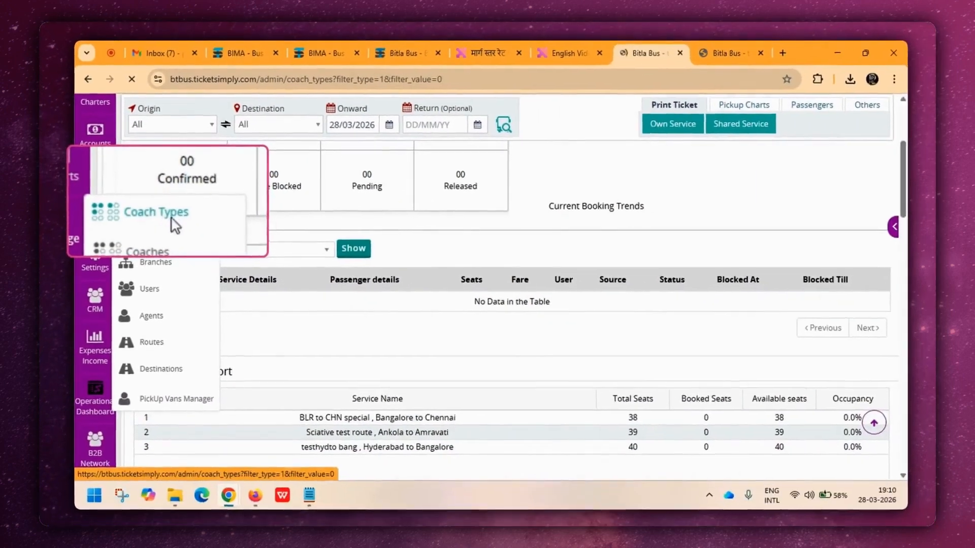
pyautogui.click(182, 235)
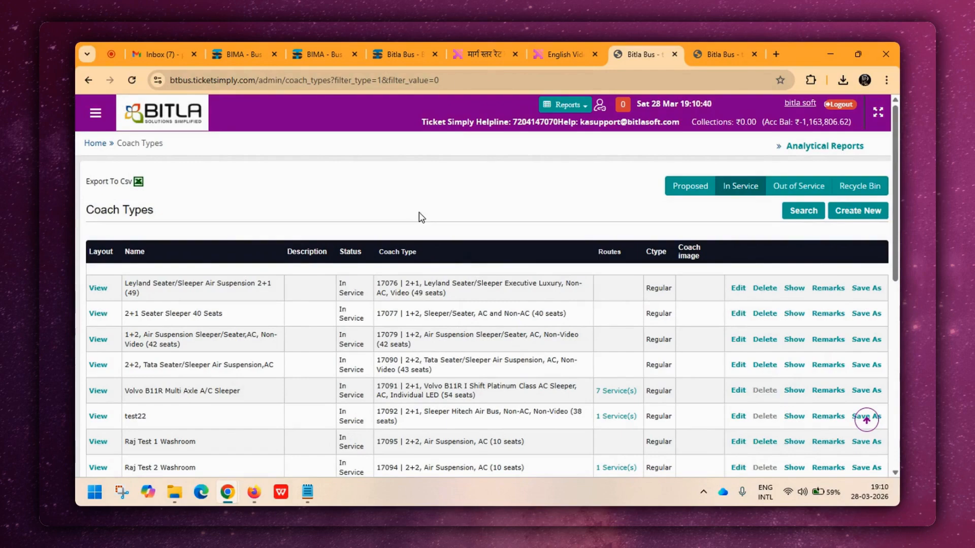
# Start a new coach type named "2+1 Sleeper 32 - Seats" and set its layout type to 2+1.
pyautogui.click(859, 210)
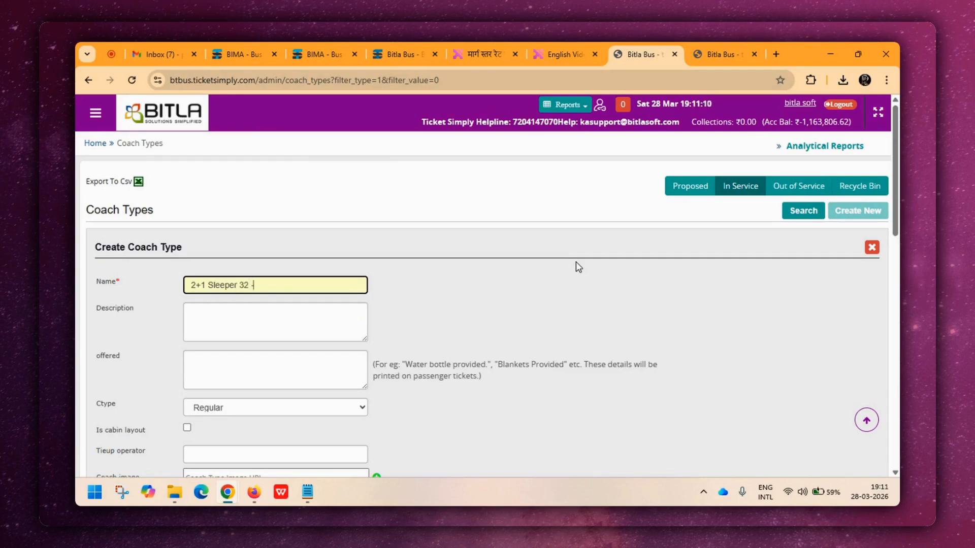
pyautogui.write('Seats')
pyautogui.scroll(-3, 447, 274)
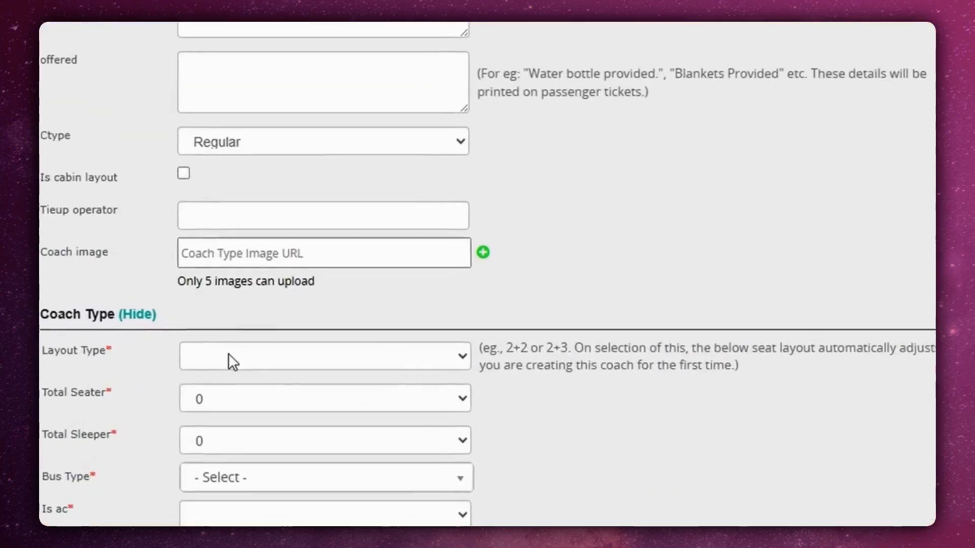
pyautogui.click(220, 362)
pyautogui.click(222, 292)
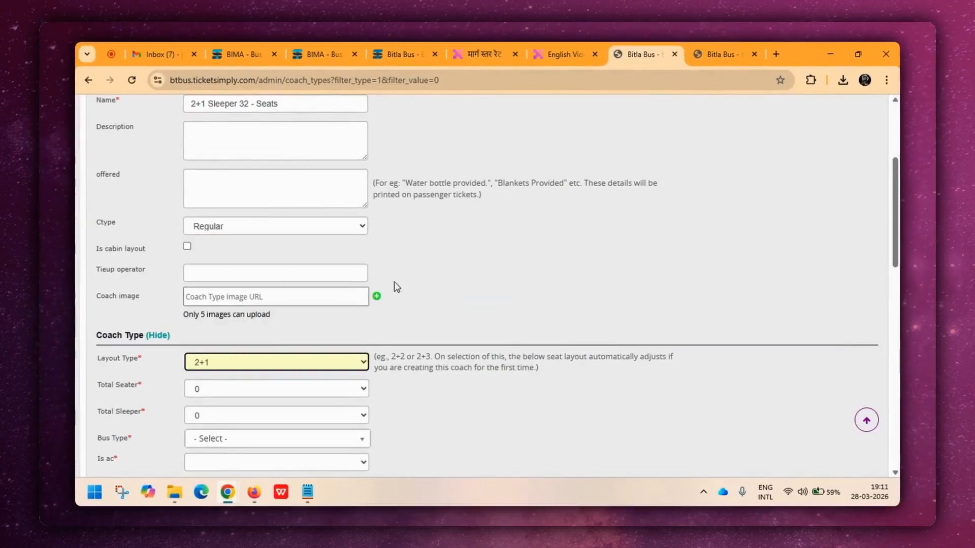
# Set the coach type's total sleeper count to 32.
pyautogui.scroll(-2, 348, 300)
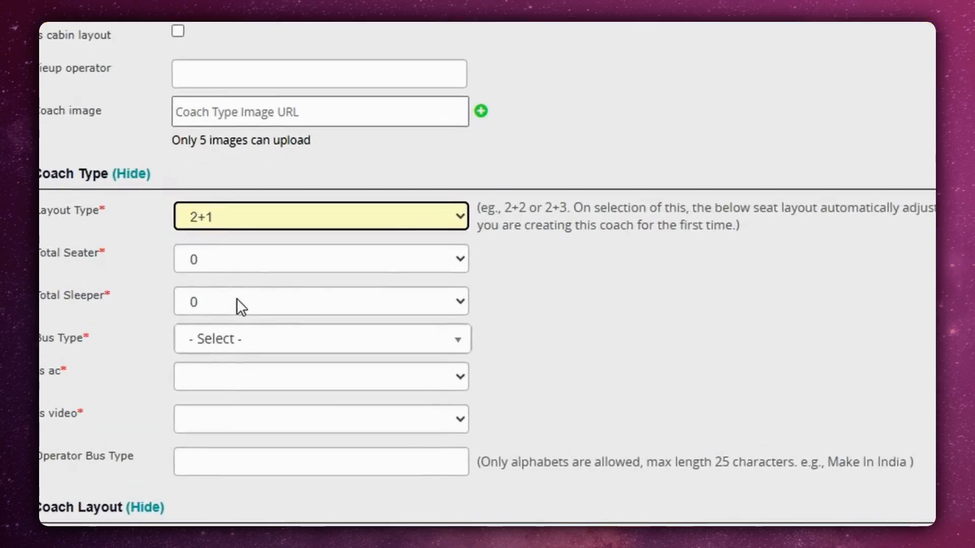
pyautogui.click(237, 302)
pyautogui.write('32')
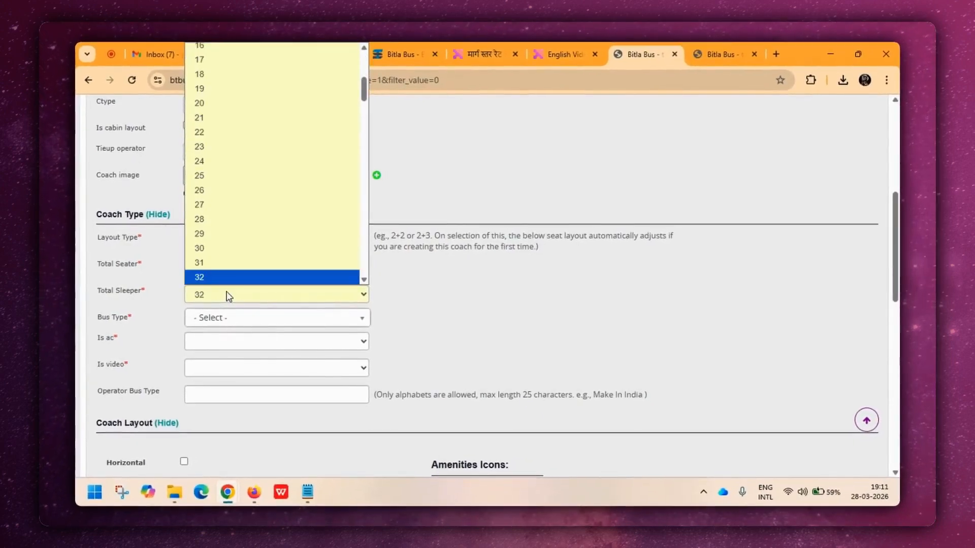
pyautogui.press('Return')
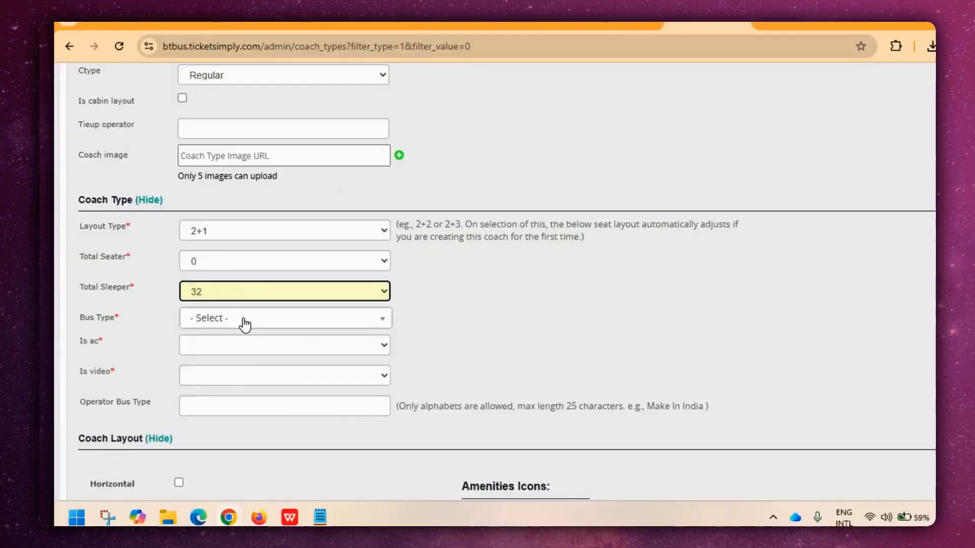
# Choose "2+1 Volvo 9600 premium seater/sleeper" as the bus type.
pyautogui.click(245, 320)
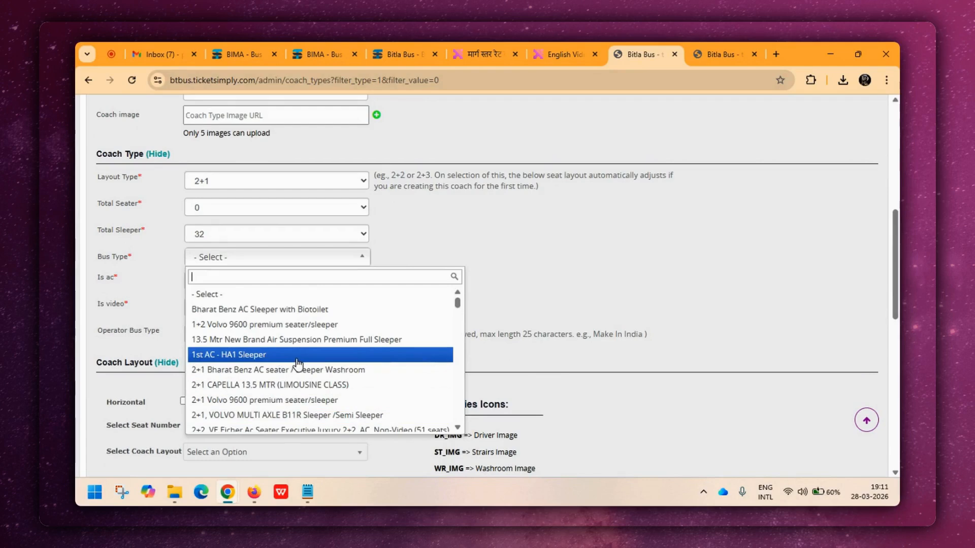
pyautogui.scroll(-1, 297, 364)
pyautogui.scroll(-1, 298, 364)
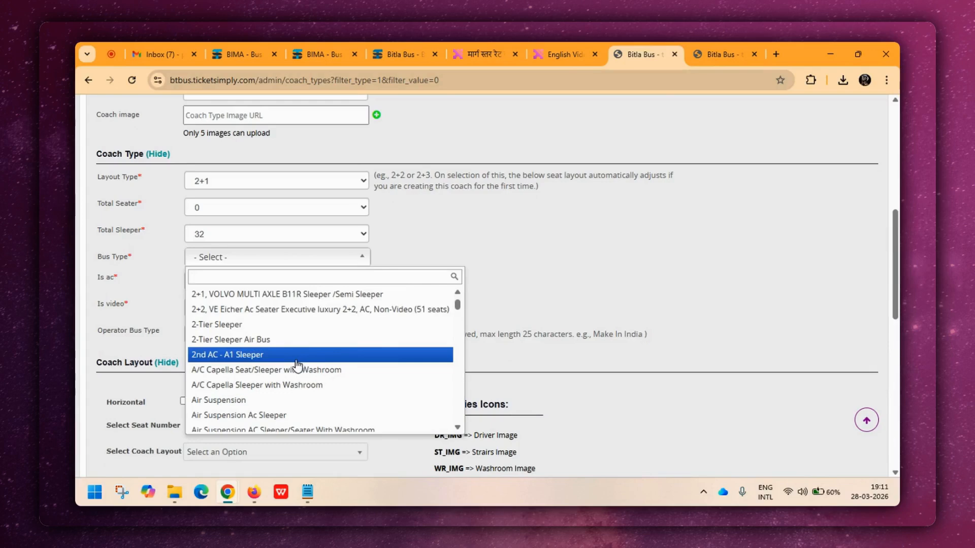
pyautogui.scroll(1, 287, 342)
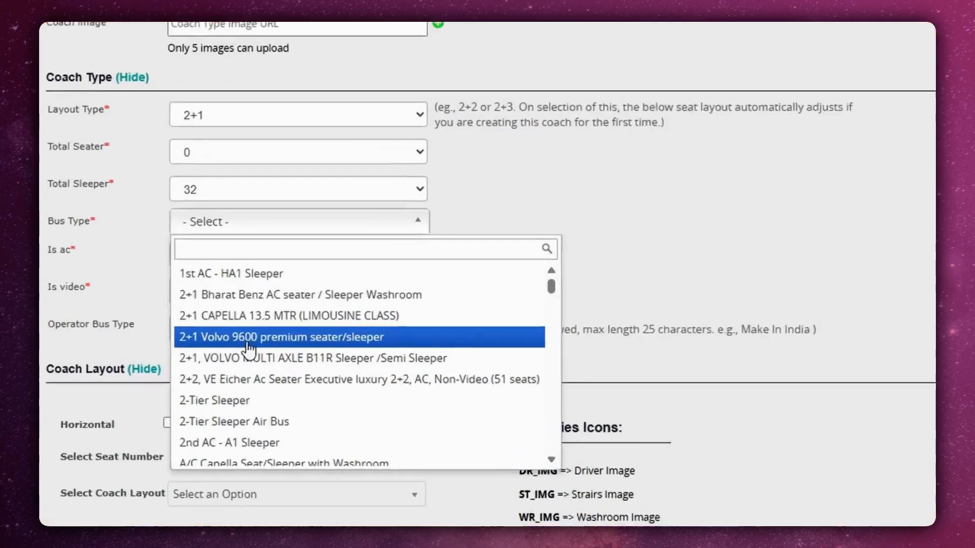
pyautogui.click(253, 340)
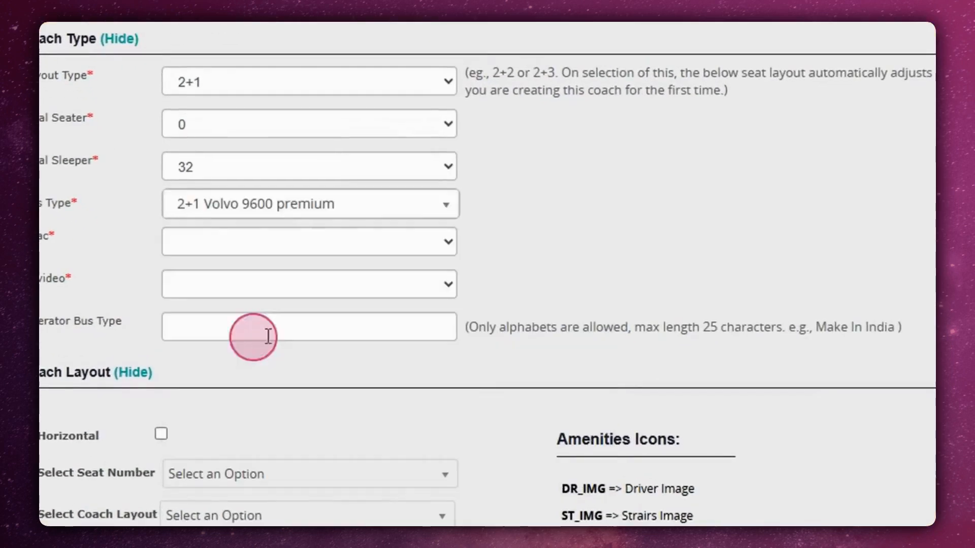
# Set the coach's air-conditioning option to AC and its video option to Non-Video.
pyautogui.click(225, 240)
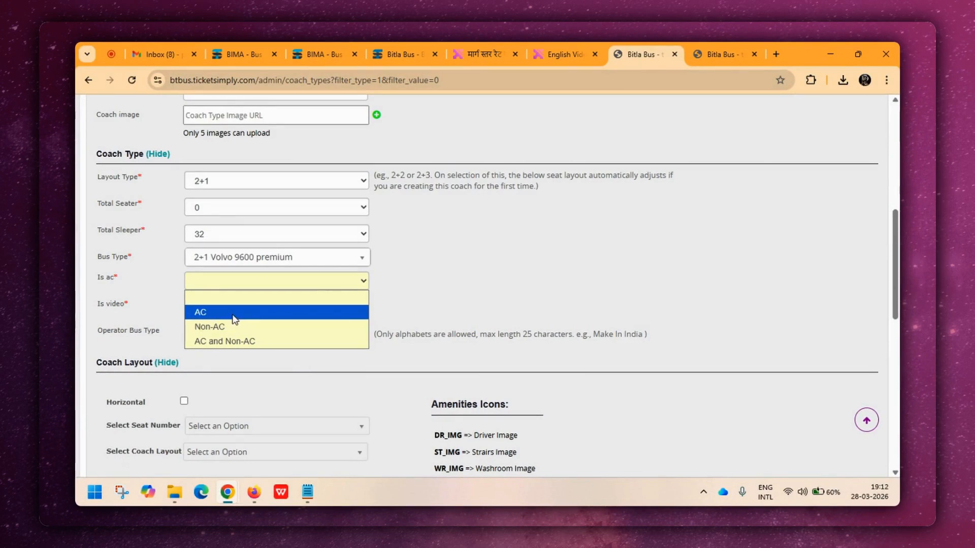
pyautogui.click(234, 315)
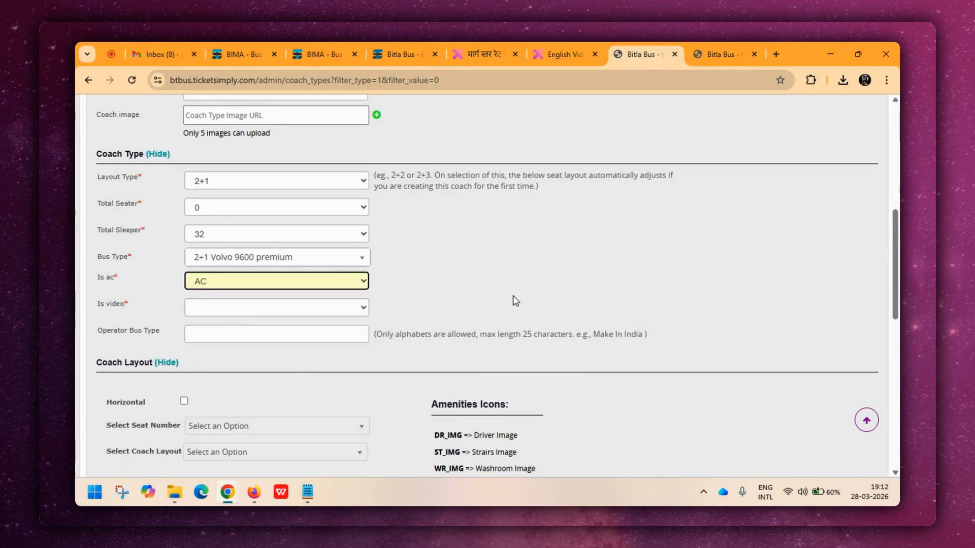
pyautogui.scroll(-1, 516, 300)
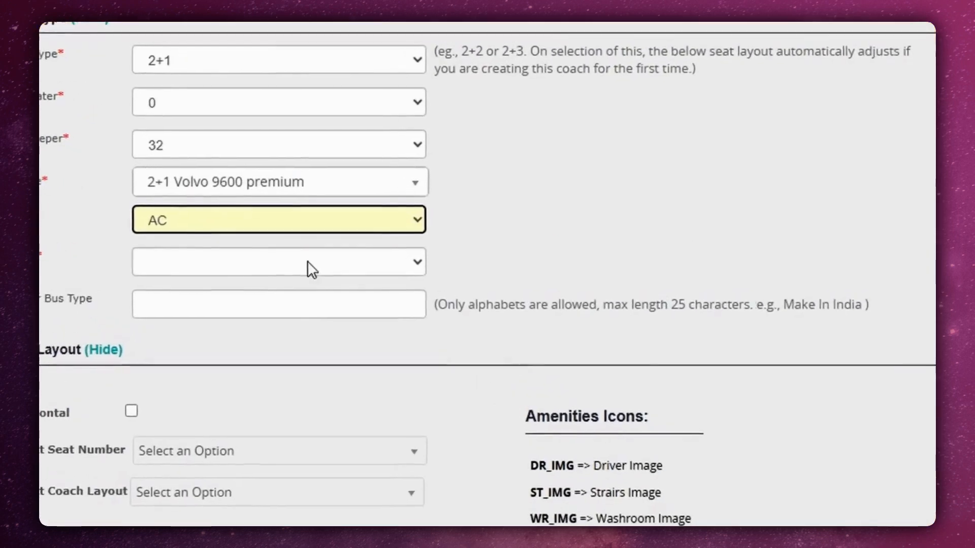
pyautogui.click(289, 250)
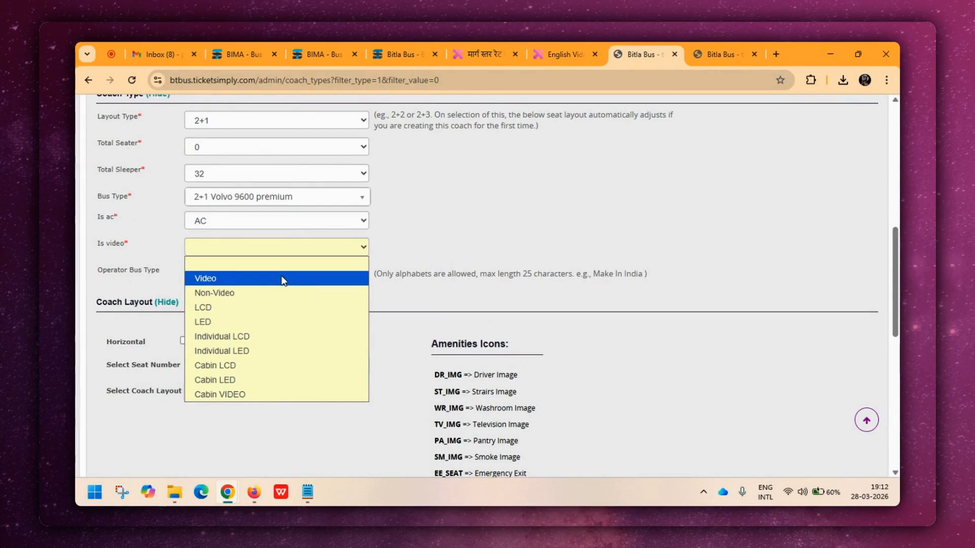
pyautogui.click(256, 300)
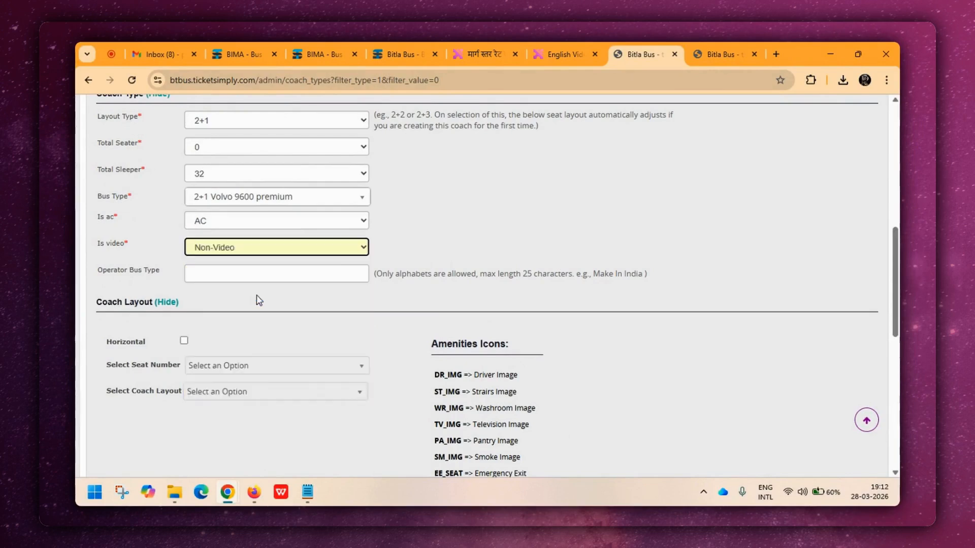
# Set the coach layout's seat numbering to Custom Seat Number.
pyautogui.scroll(-1, 529, 228)
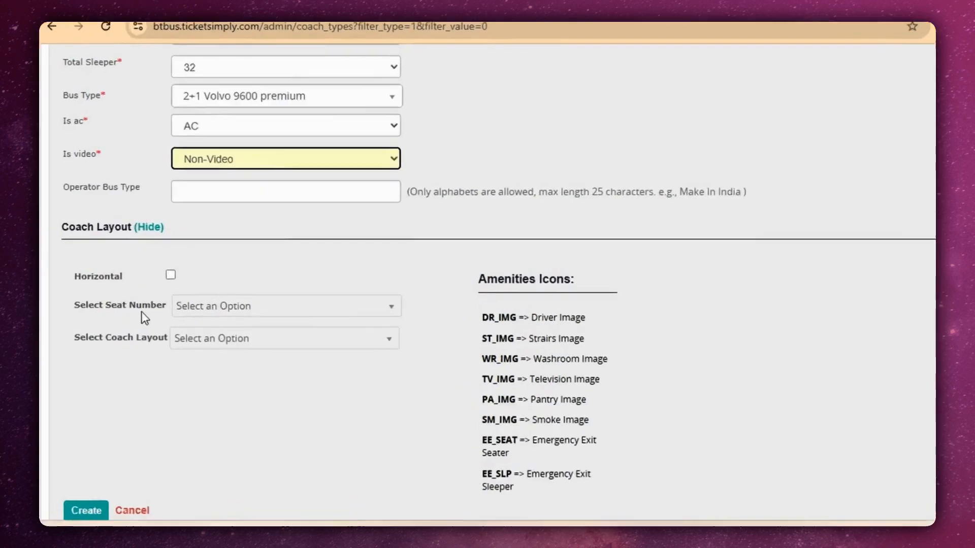
pyautogui.click(259, 312)
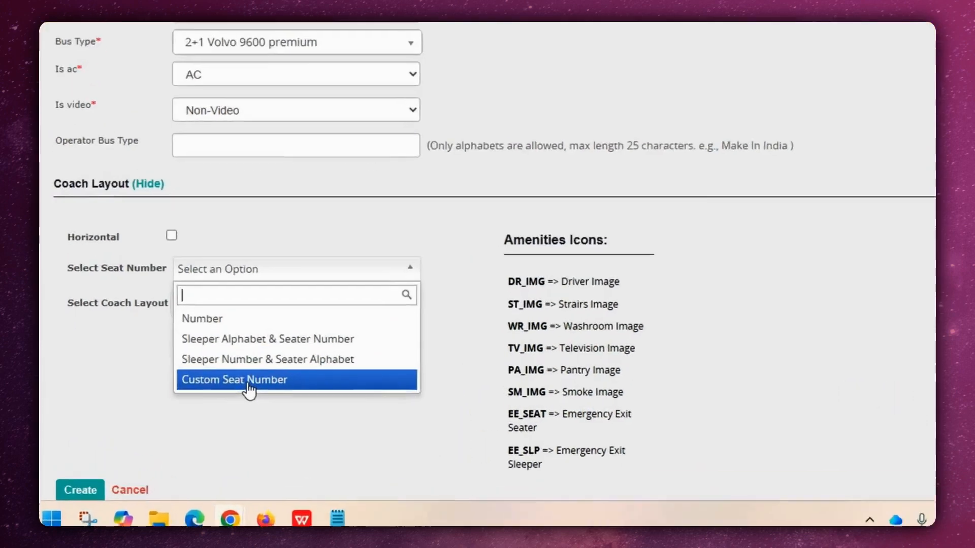
pyautogui.click(253, 378)
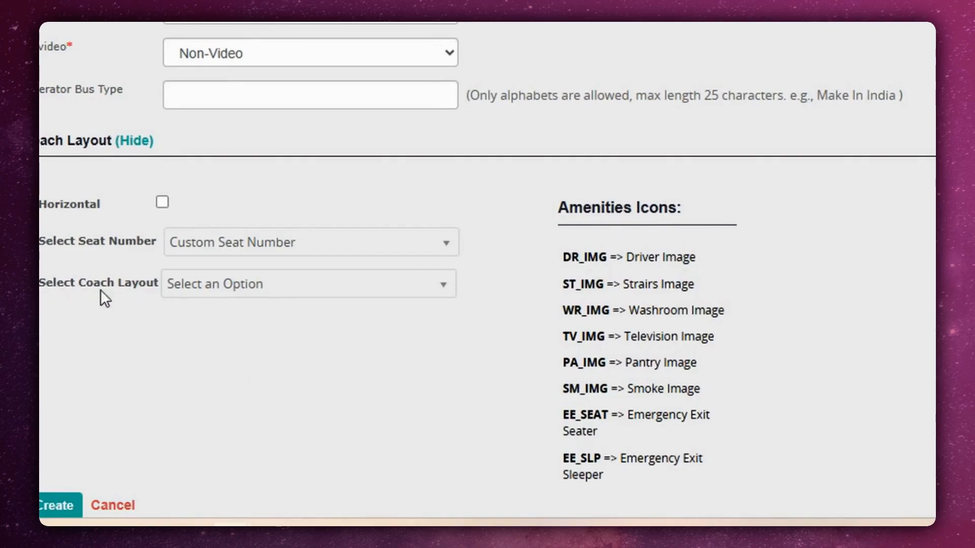
# Preview several 32-seat sleeper layouts and select coach layout "456 - 2+1, sleeper(32 seats)".
pyautogui.click(293, 298)
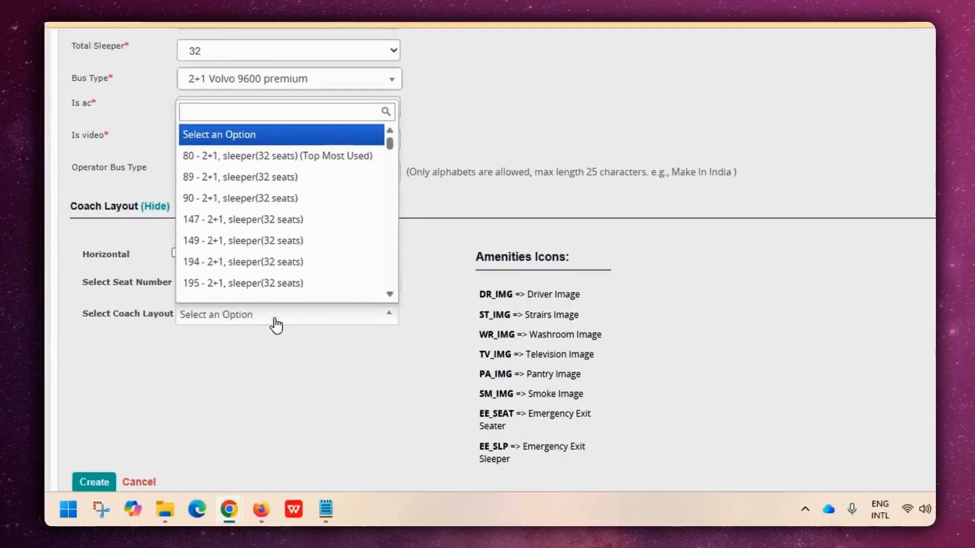
pyautogui.scroll(-1, 310, 274)
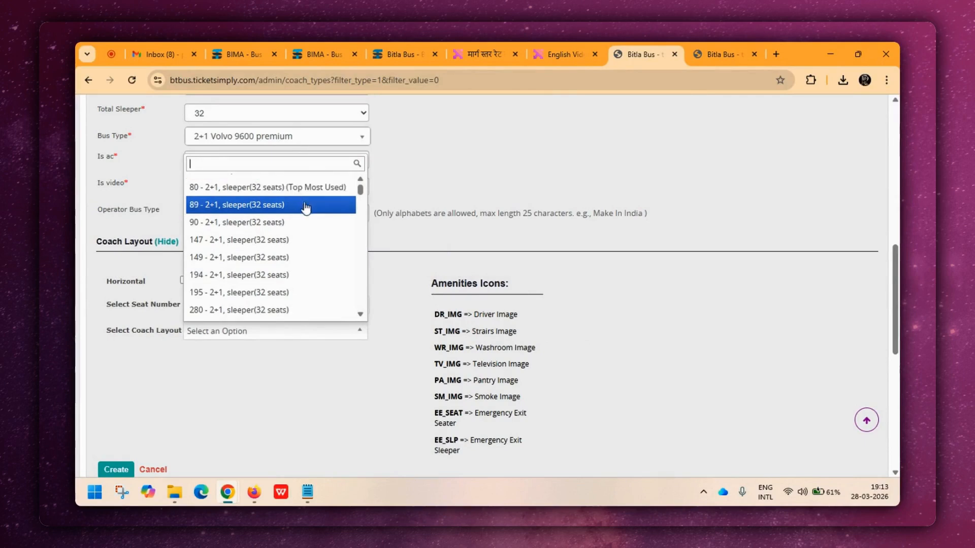
pyautogui.moveTo(305, 206)
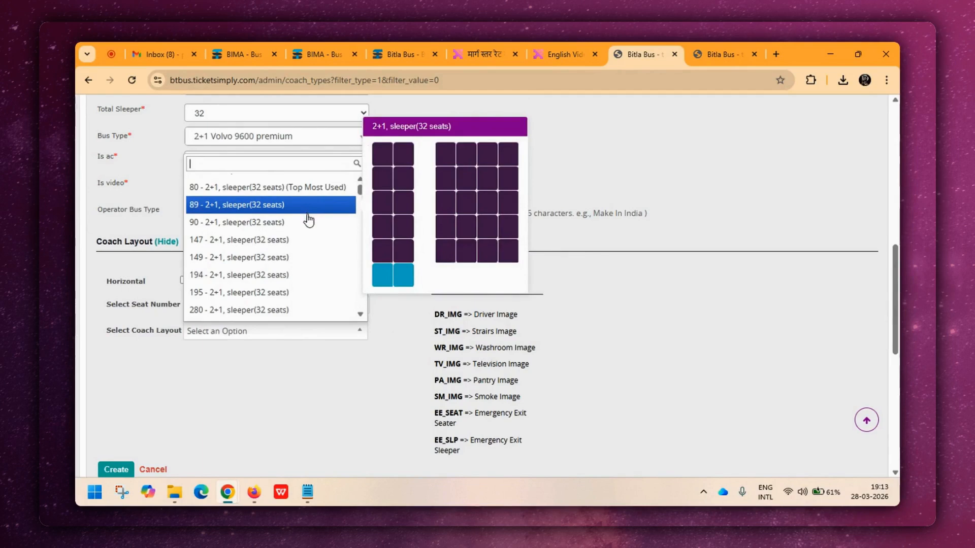
pyautogui.moveTo(308, 247)
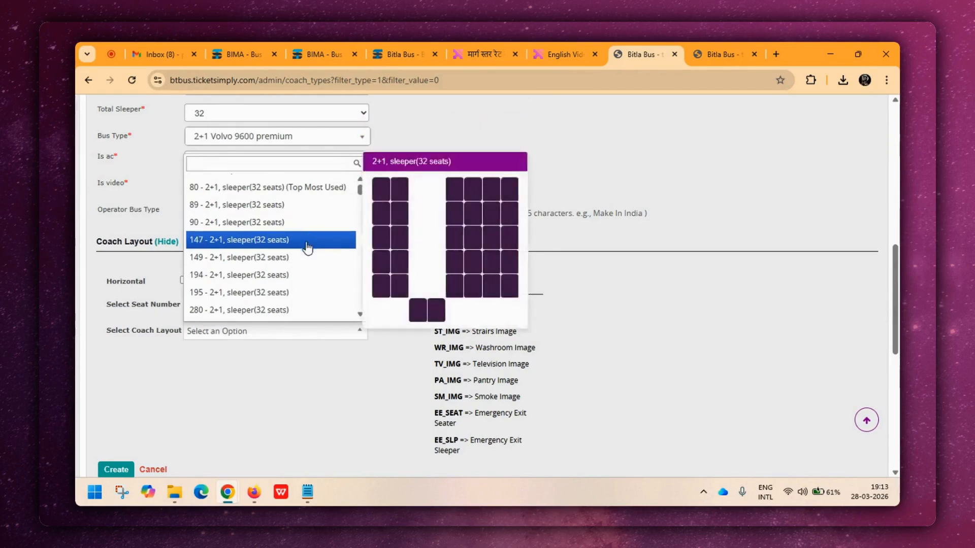
pyautogui.moveTo(197, 230)
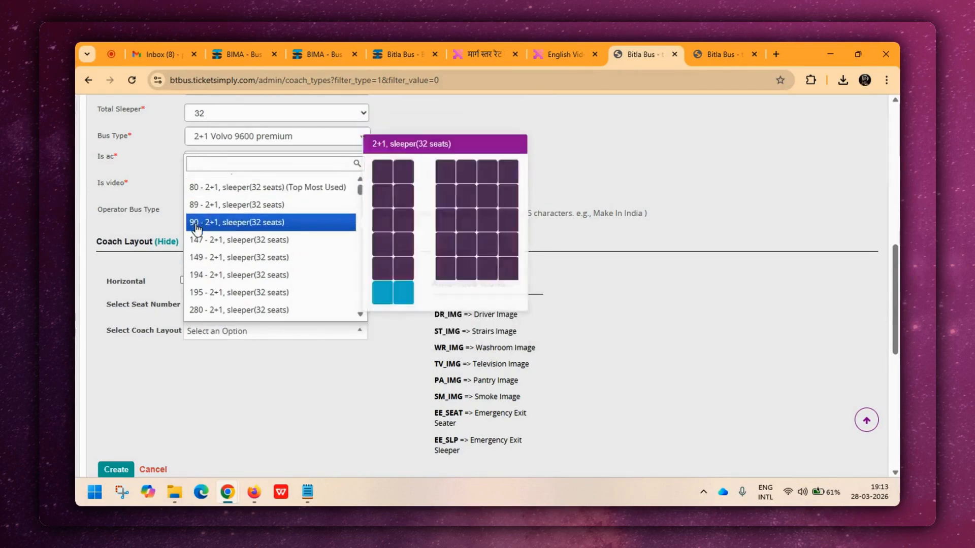
pyautogui.moveTo(192, 192)
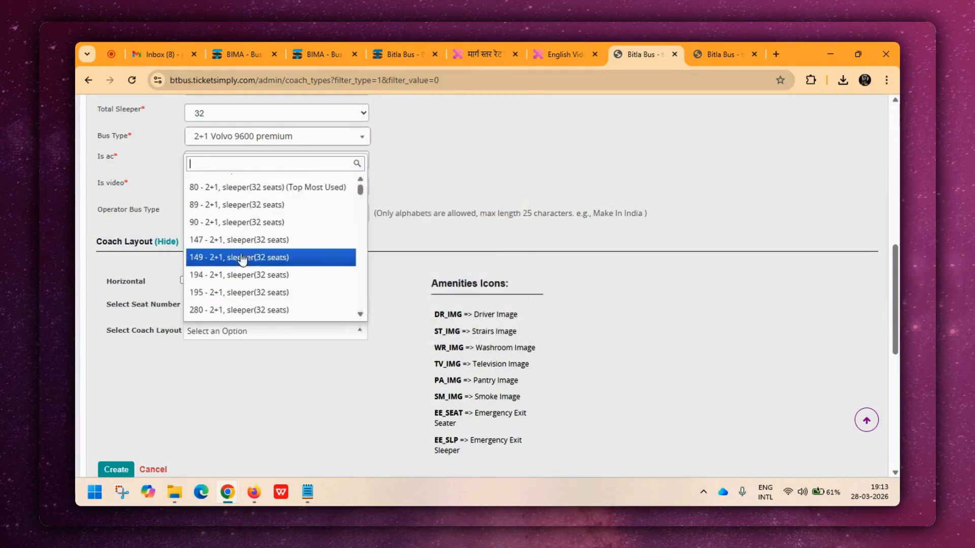
pyautogui.scroll(-1, 290, 260)
pyautogui.moveTo(268, 257)
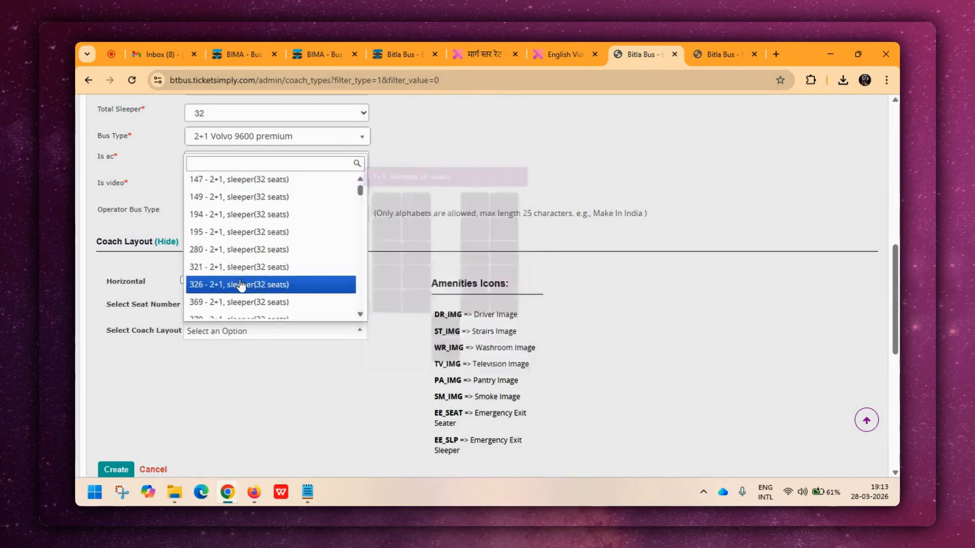
pyautogui.scroll(-3, 245, 254)
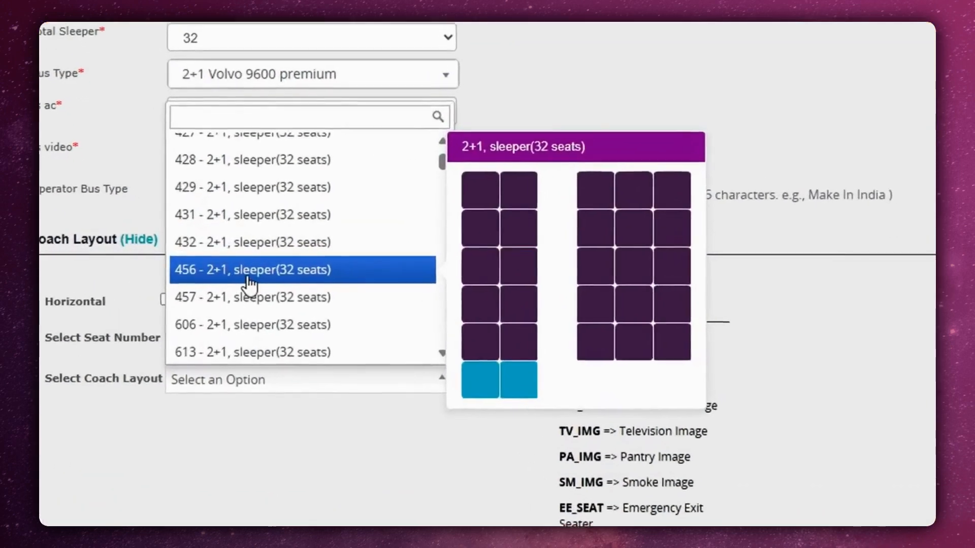
pyautogui.click(246, 261)
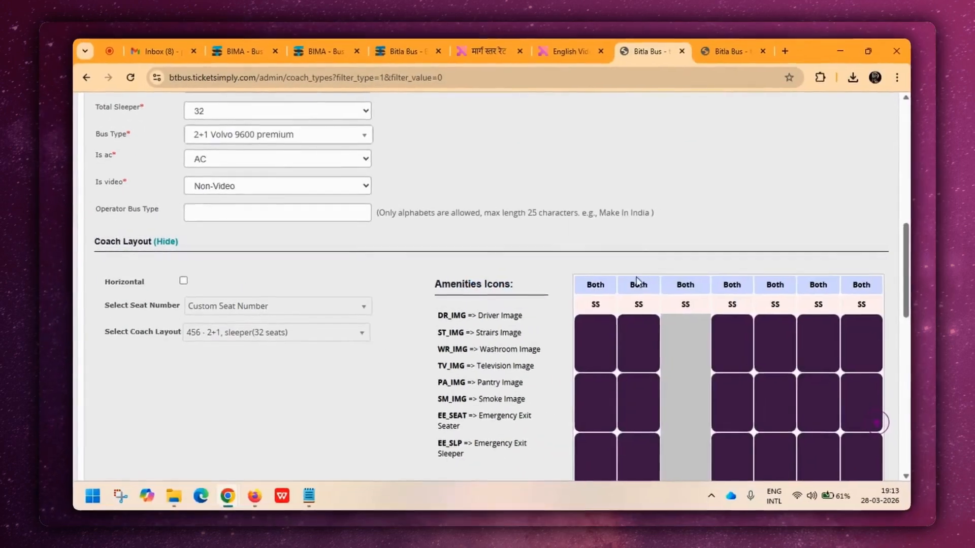
# Examine the seat grid of the selected coach layout from its column headers to the last row.
pyautogui.scroll(-4, 516, 396)
pyautogui.scroll(1, 492, 376)
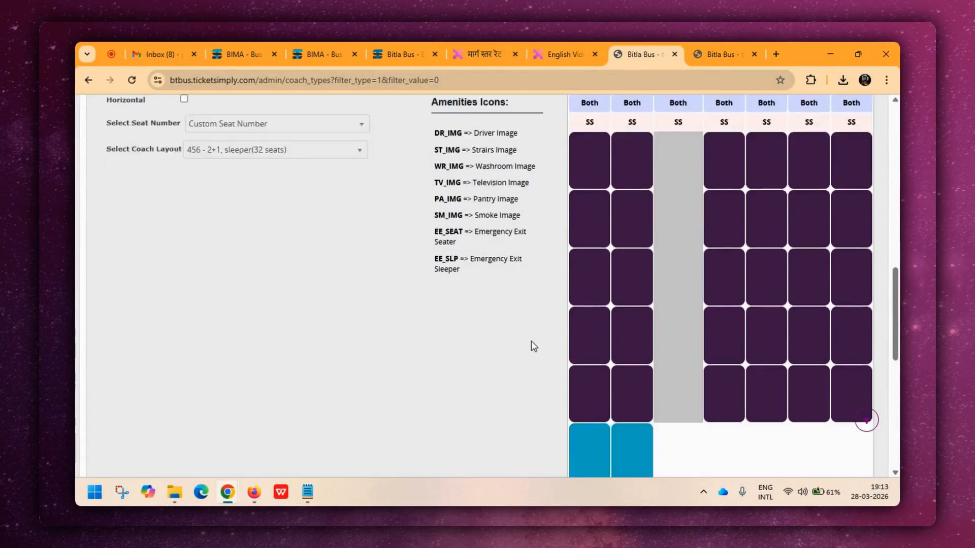
pyautogui.scroll(-3, 531, 340)
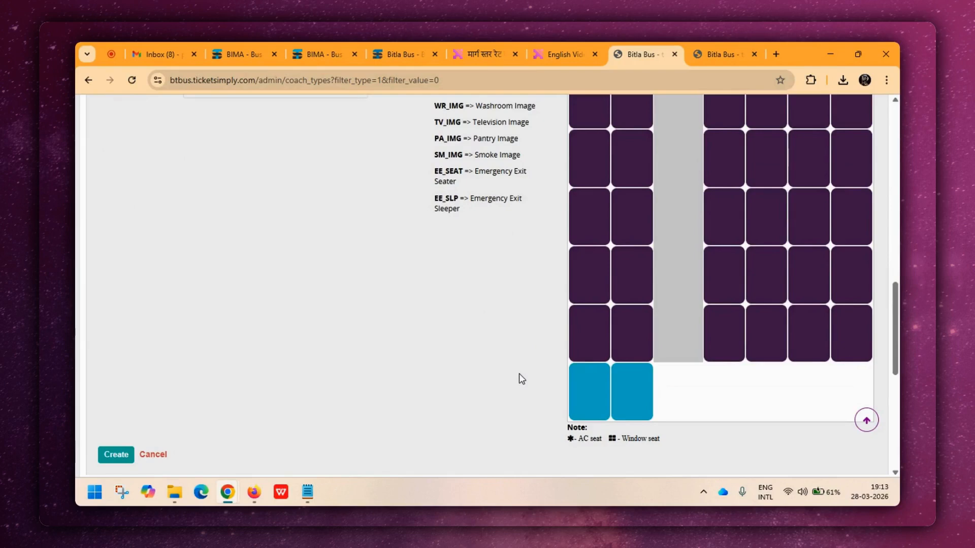
pyautogui.scroll(2, 521, 378)
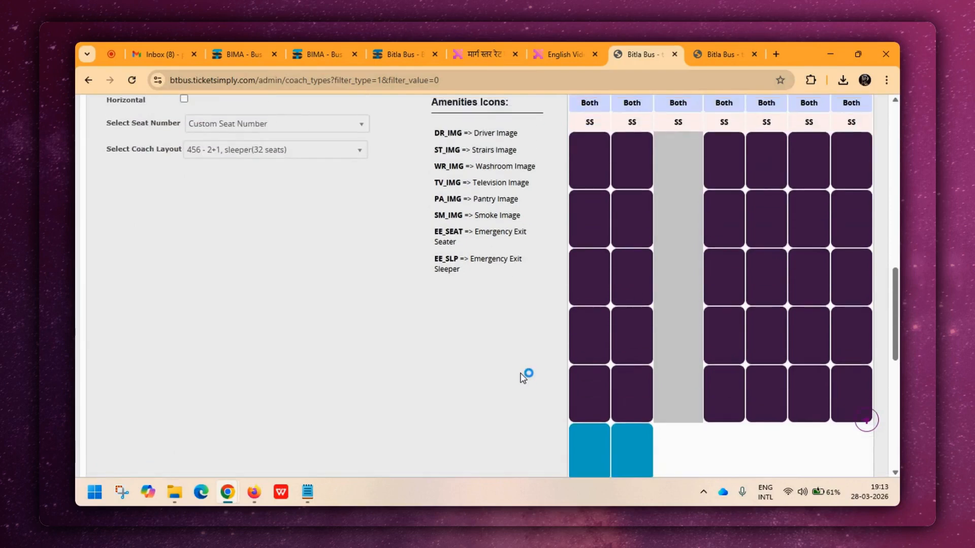
pyautogui.scroll(1, 496, 373)
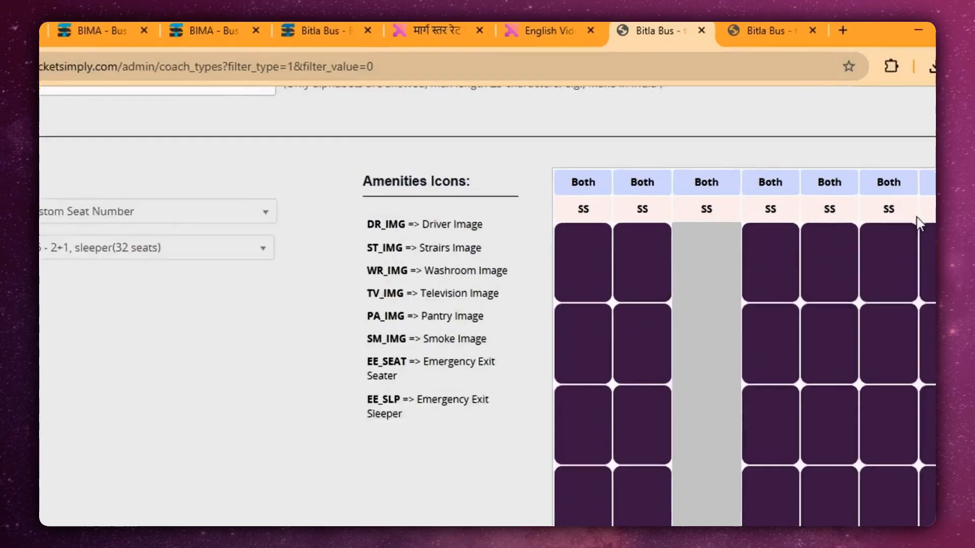
# Set the seat grid's first column to upper berths and its second column to lower berths.
pyautogui.click(591, 163)
pyautogui.click(607, 208)
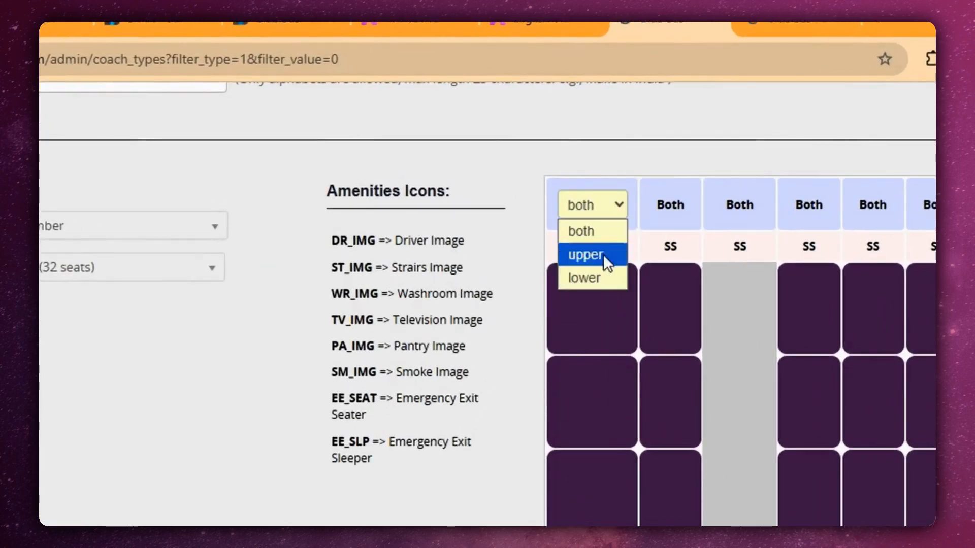
pyautogui.click(603, 256)
pyautogui.click(673, 204)
pyautogui.click(674, 205)
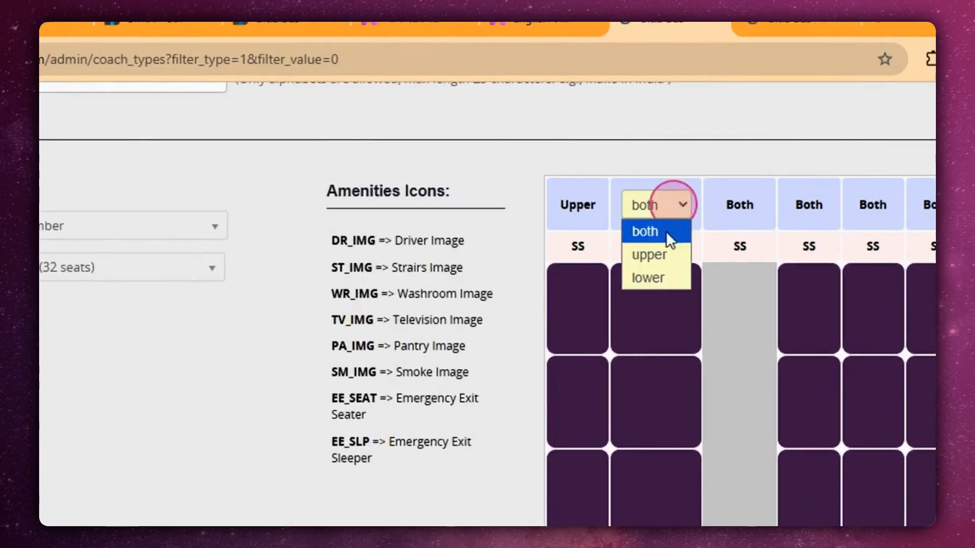
pyautogui.click(646, 276)
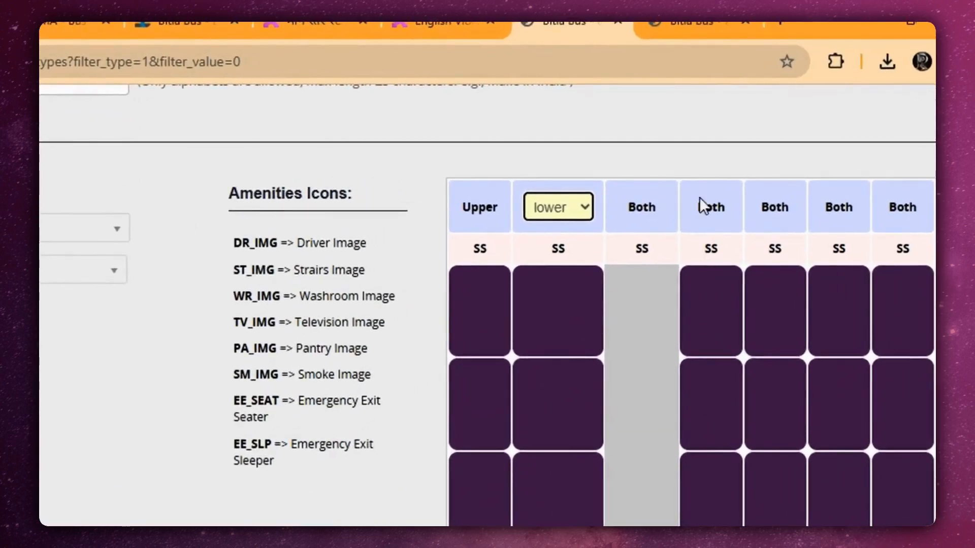
# Set the first two columns after the aisle to lower berths and the last two columns to upper berths.
pyautogui.click(721, 195)
pyautogui.click(715, 208)
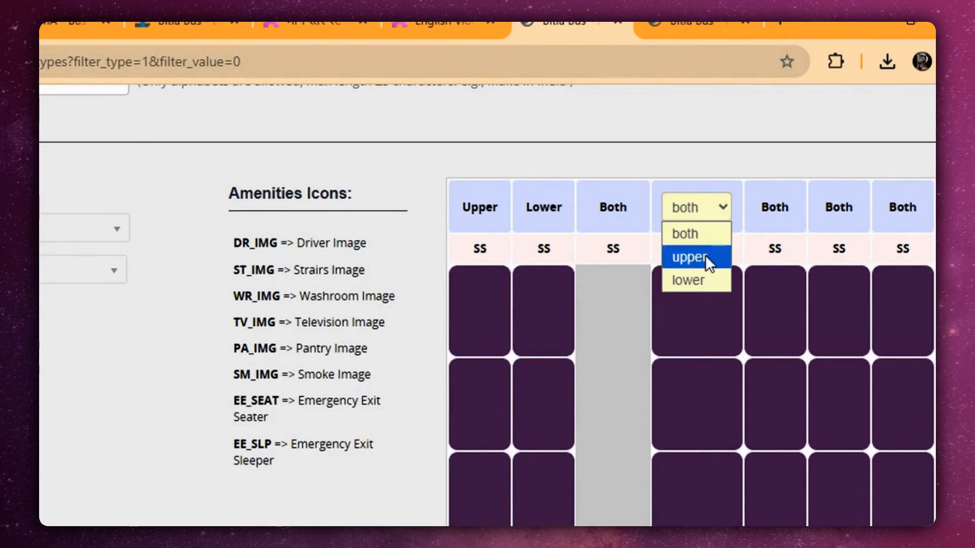
pyautogui.click(706, 280)
pyautogui.click(781, 208)
pyautogui.click(764, 212)
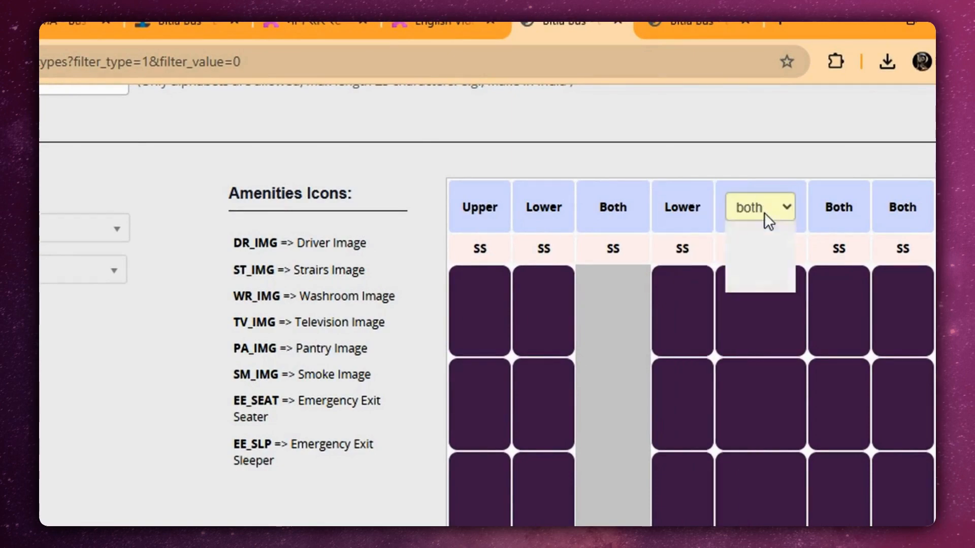
pyautogui.click(758, 280)
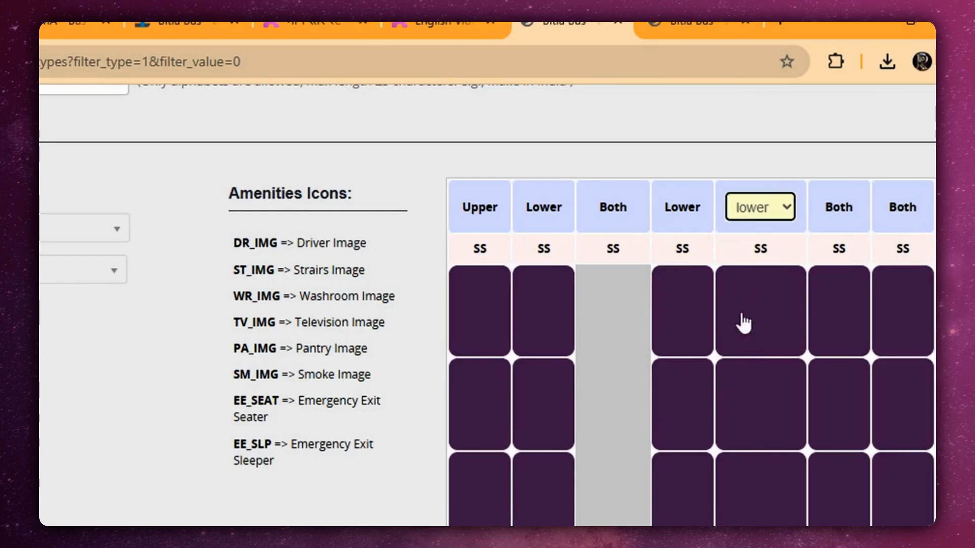
pyautogui.click(840, 207)
pyautogui.click(844, 207)
pyautogui.click(867, 222)
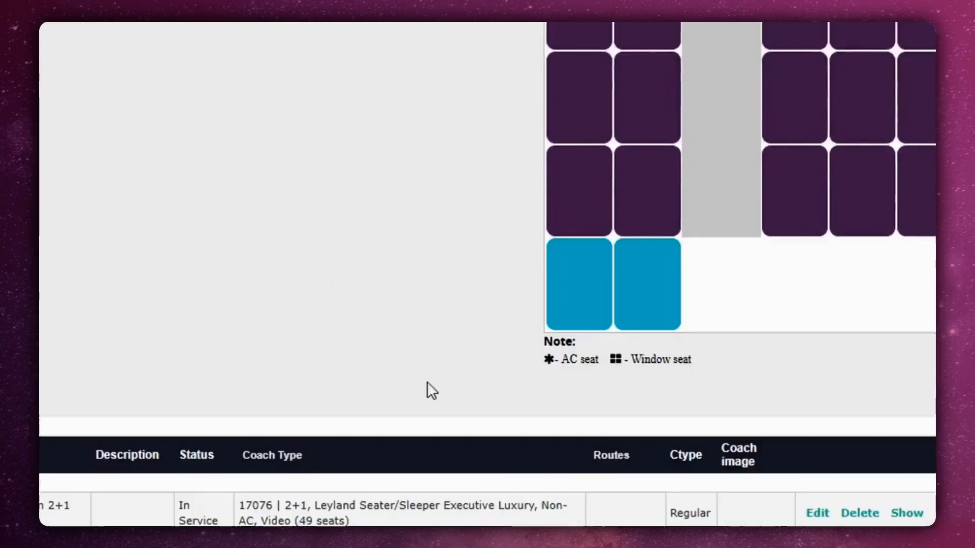
# Mark the two berths in the seat grid's last row as horizontal.
pyautogui.click(584, 287)
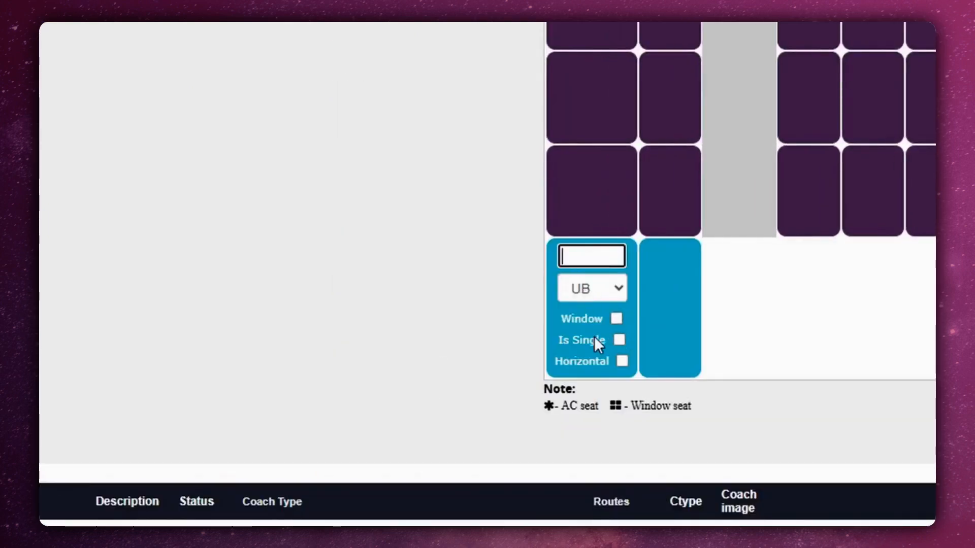
pyautogui.click(622, 361)
pyautogui.click(687, 363)
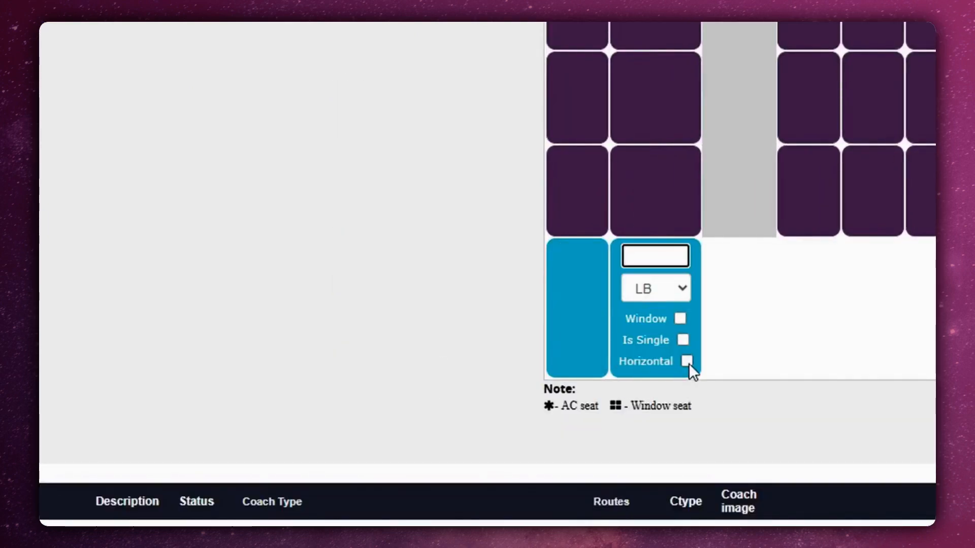
pyautogui.click(687, 363)
pyautogui.click(311, 285)
# Enter custom seat numbers in the first row: 1 and 2 before the aisle, A1 and B1 after it.
pyautogui.scroll(10, 320, 279)
pyautogui.click(582, 282)
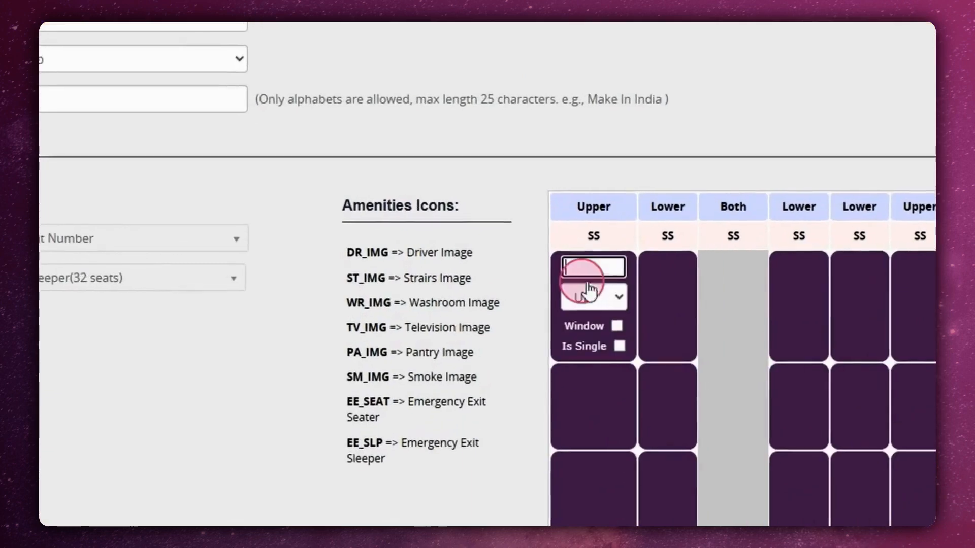
pyautogui.write('1')
pyautogui.click(671, 284)
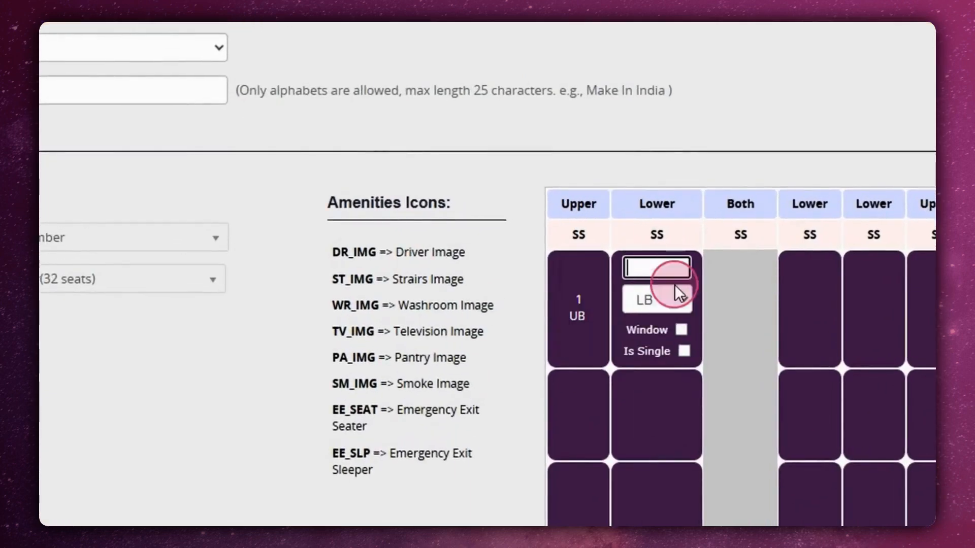
pyautogui.write('2')
pyautogui.click(815, 305)
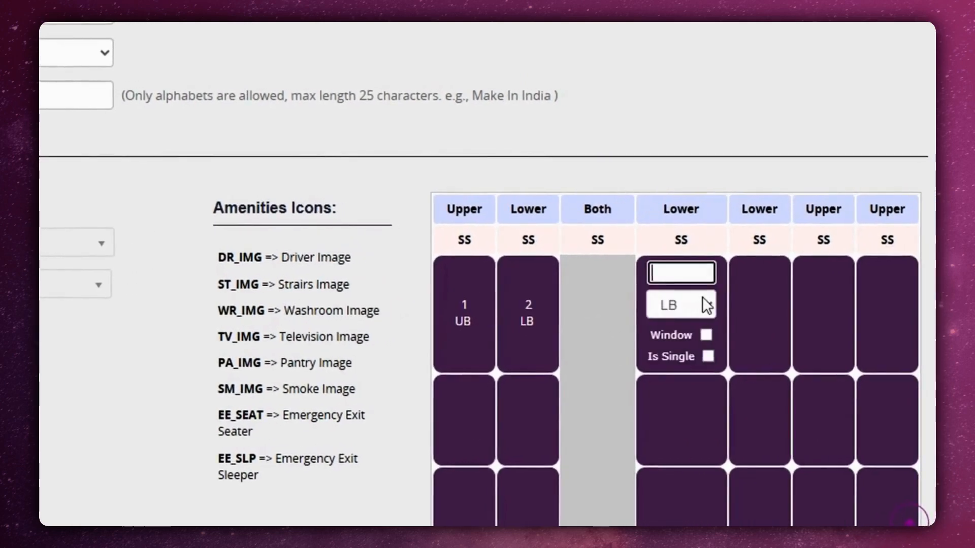
pyautogui.write('A1')
pyautogui.click(881, 300)
pyautogui.write('B1')
pyautogui.click(823, 297)
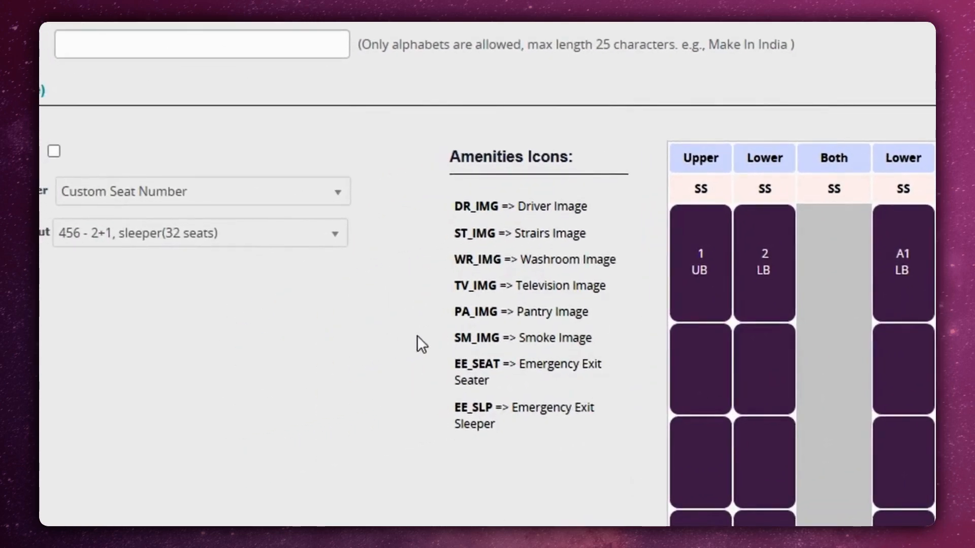
pyautogui.click(406, 330)
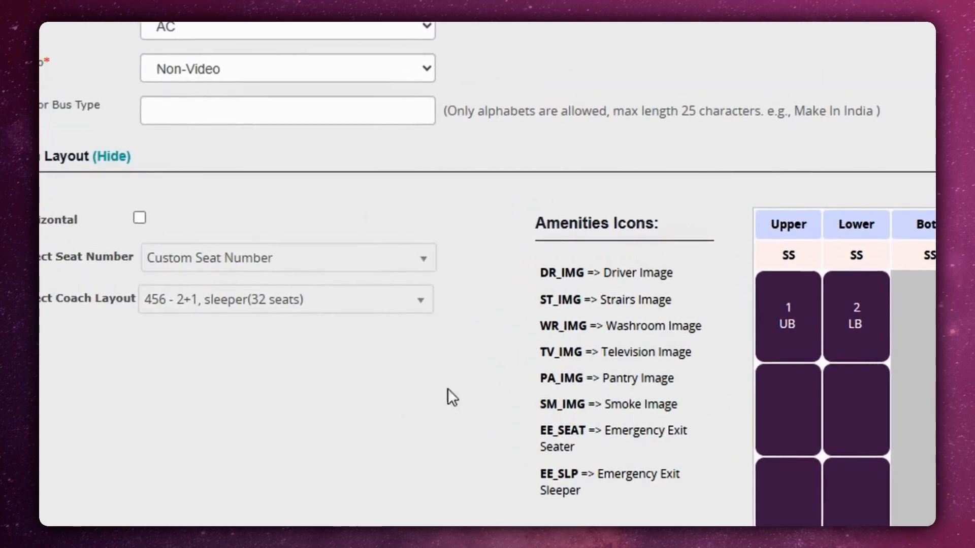
# Change the seat numbering to Sleeper Alphabet & Seater Number and create the coach type.
pyautogui.click(287, 273)
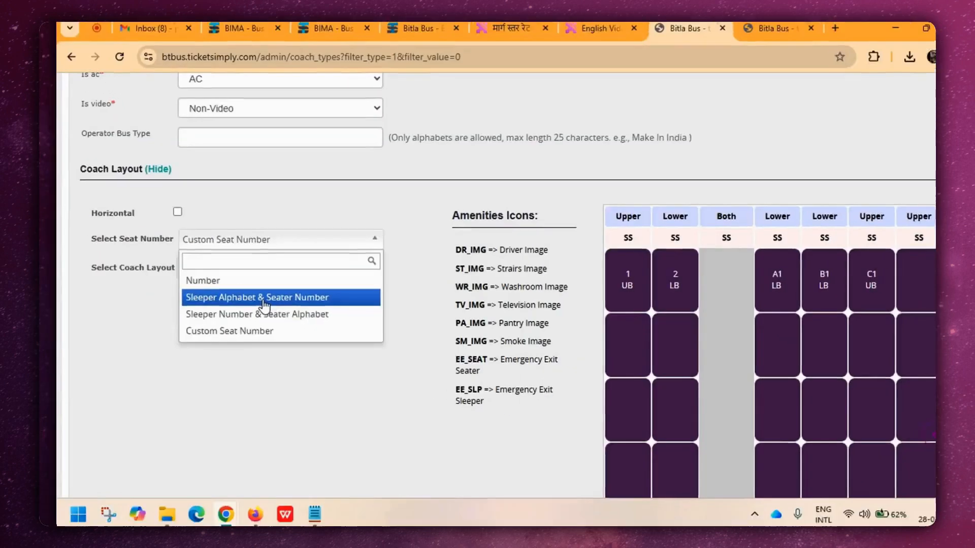
pyautogui.click(262, 301)
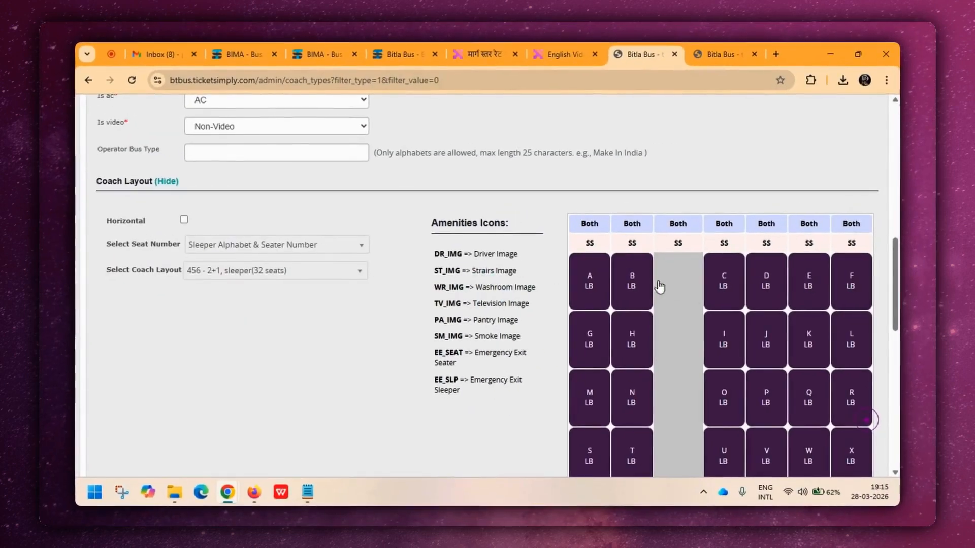
pyautogui.scroll(-2, 683, 293)
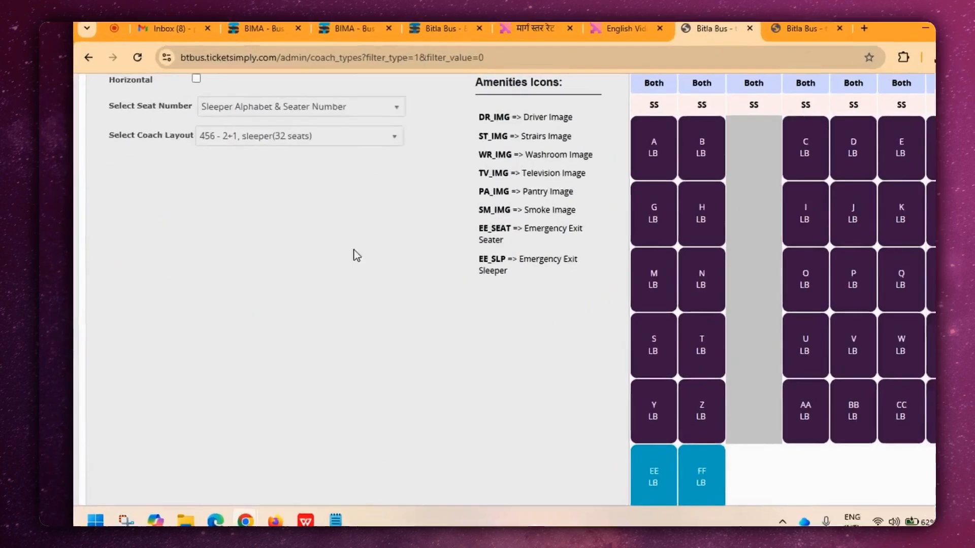
pyautogui.scroll(-4, 310, 256)
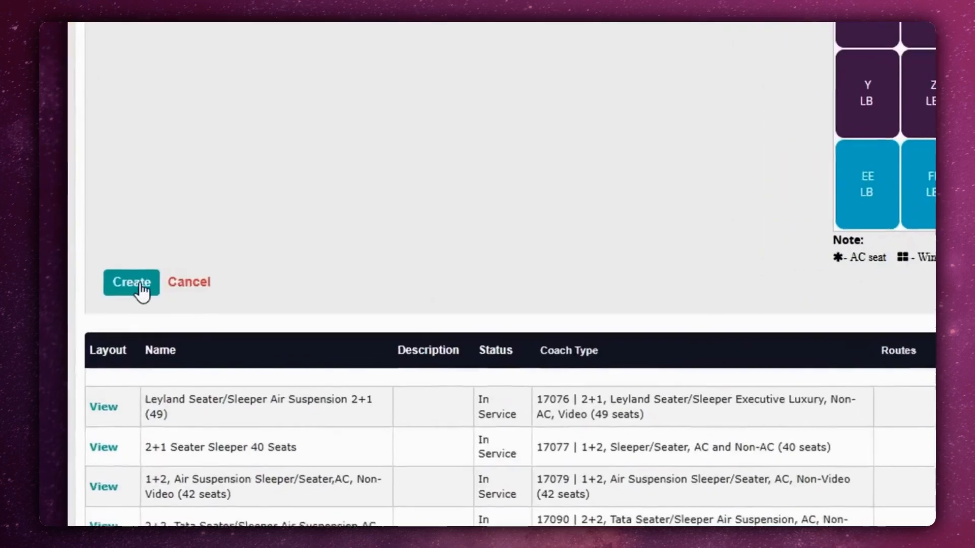
pyautogui.click(140, 287)
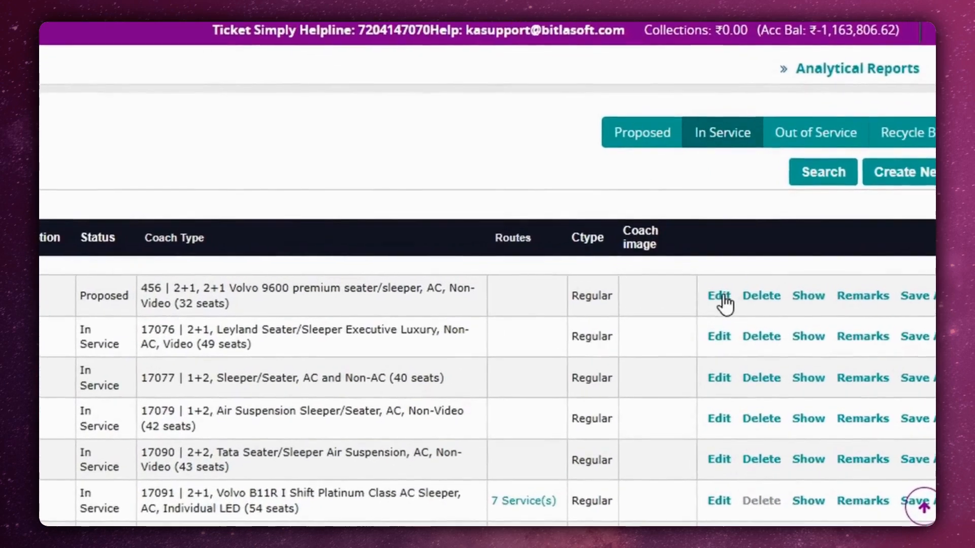
# Edit the "2+1 Sleeper 32 - Seats" coach type, set its status to In Service and save the update.
pyautogui.click(738, 287)
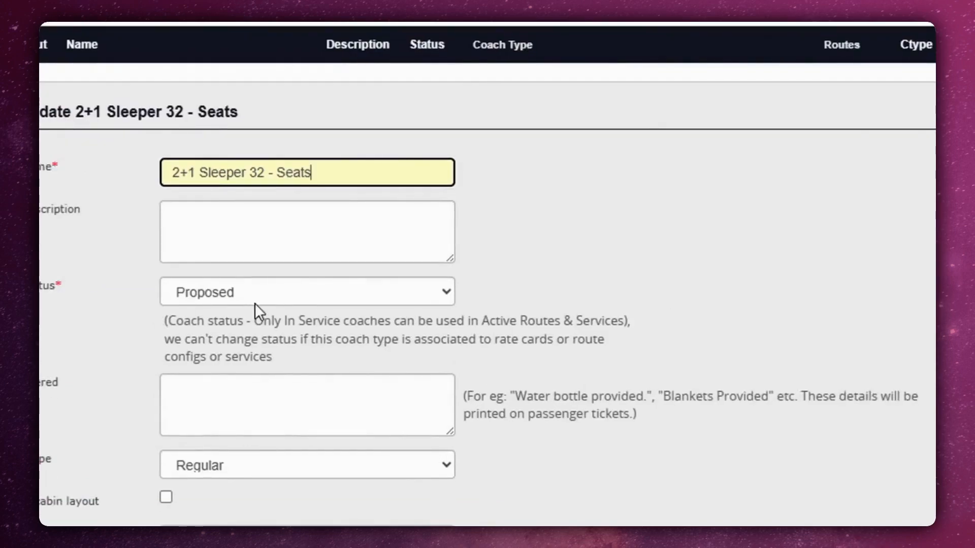
pyautogui.click(254, 294)
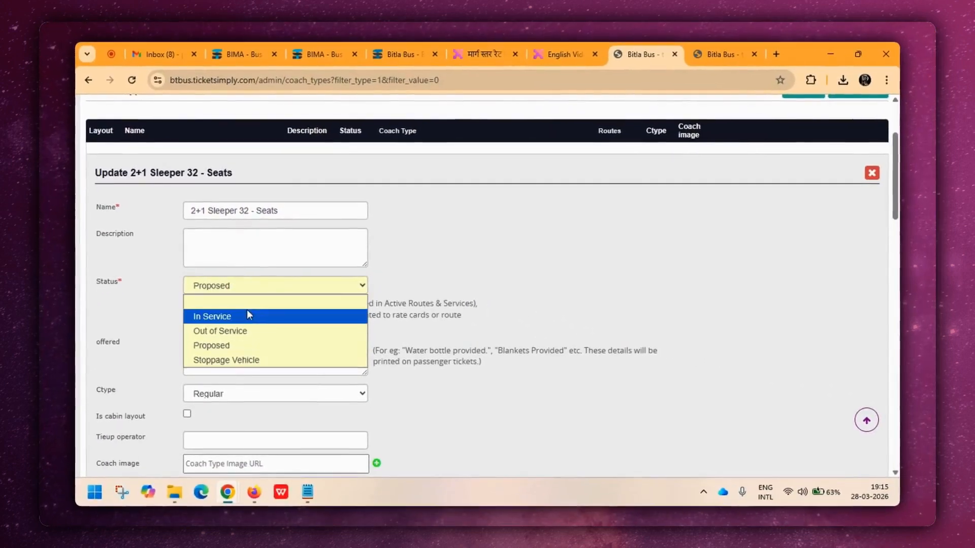
pyautogui.click(243, 317)
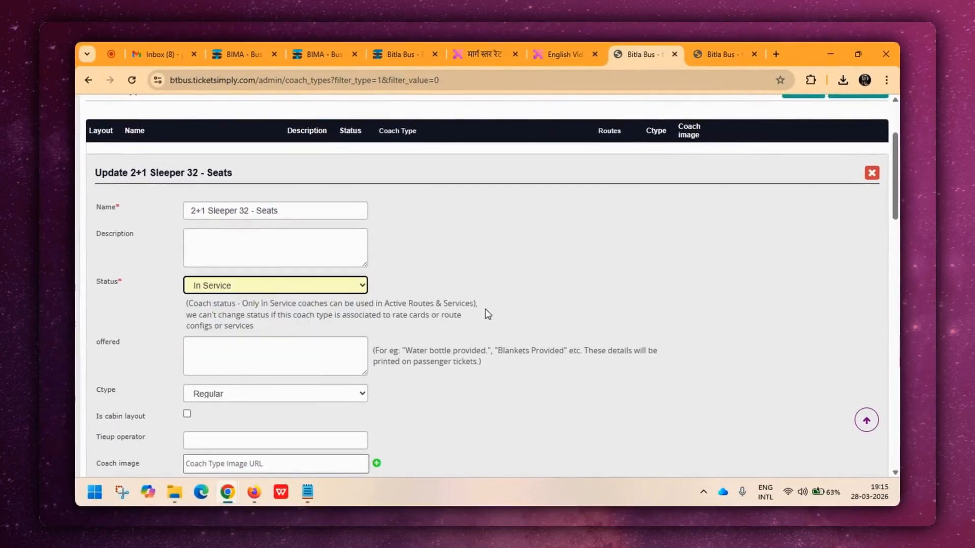
pyautogui.scroll(-15, 488, 314)
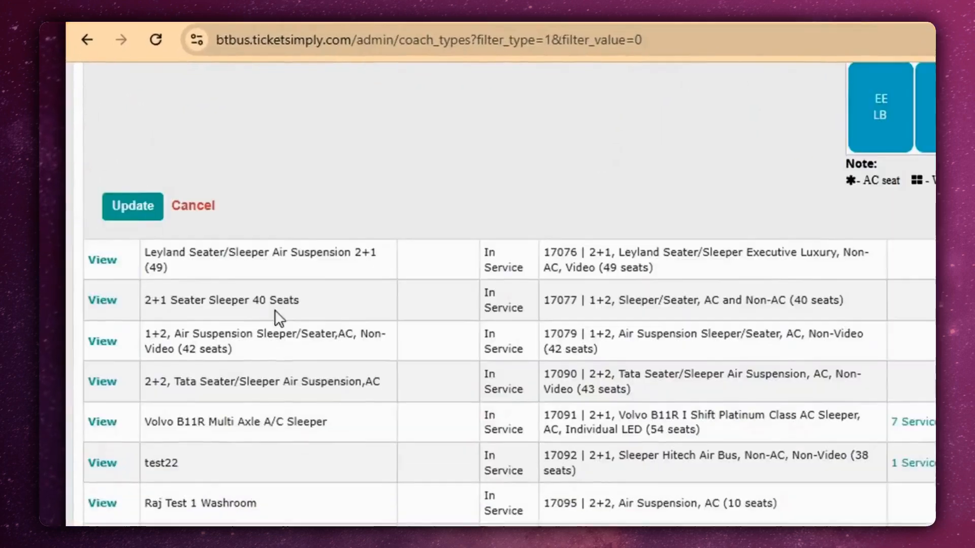
pyautogui.click(140, 215)
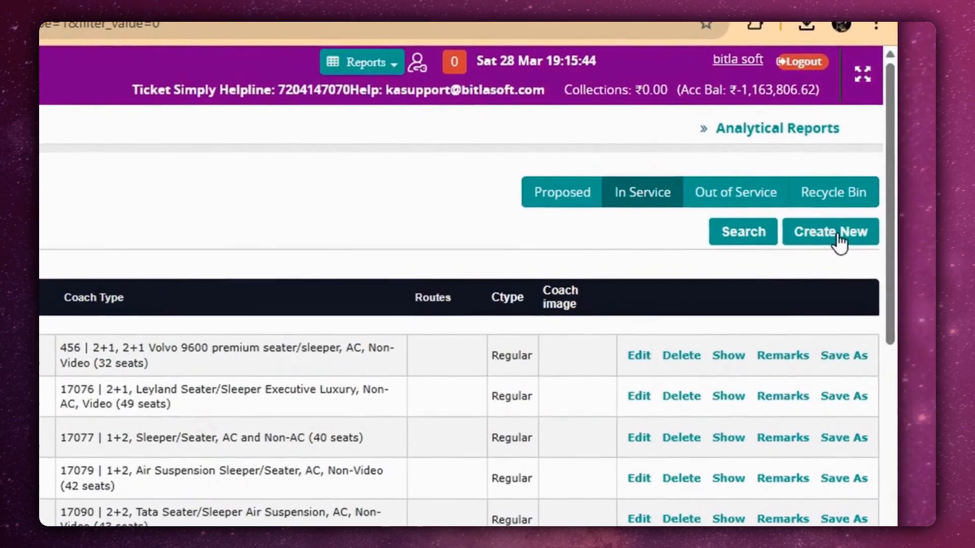
# Start another new coach type and name it "2+2 Seater 40".
pyautogui.click(864, 215)
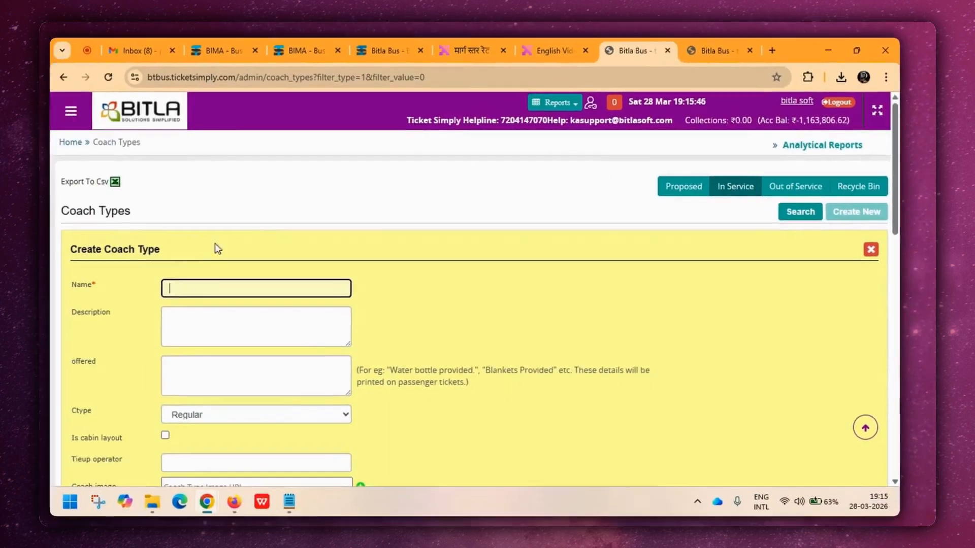
pyautogui.write('2')
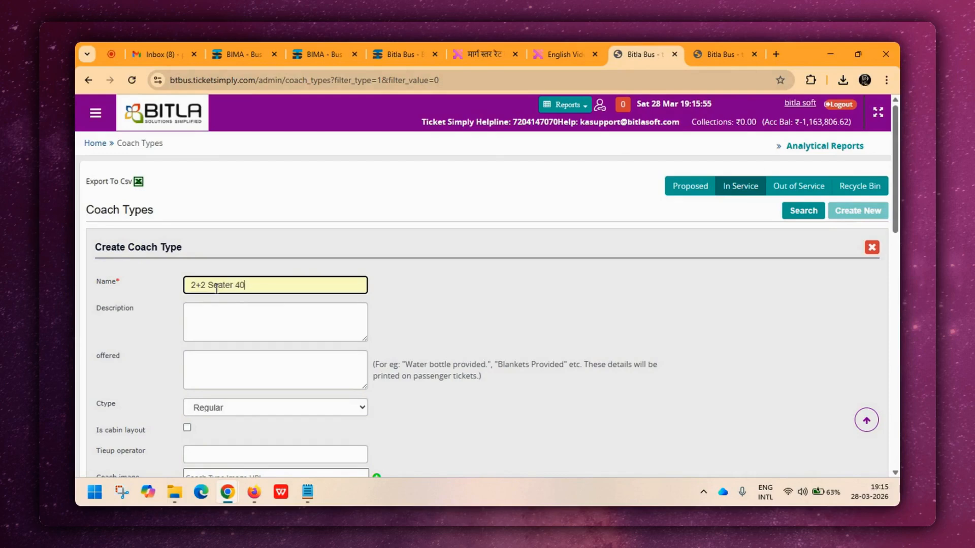
pyautogui.write('+2 Seater 41')
pyautogui.scroll(-6, 467, 276)
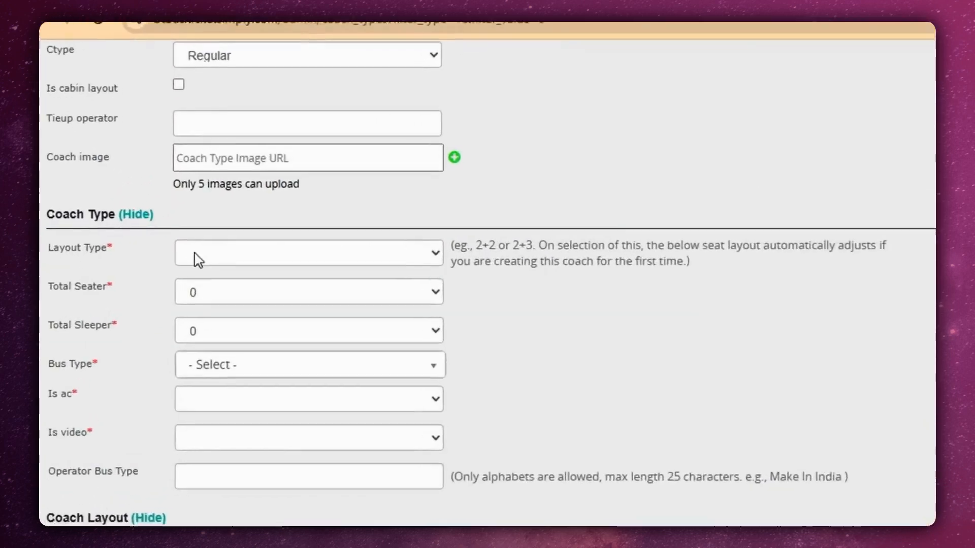
# Set the coach's layout type to 2+2 and its total seater count to 40.
pyautogui.click(228, 243)
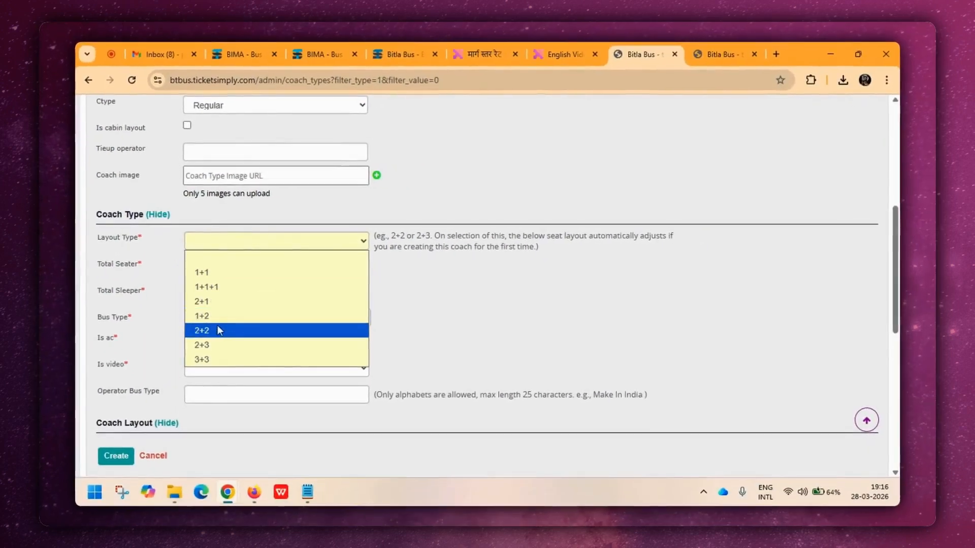
pyautogui.click(218, 339)
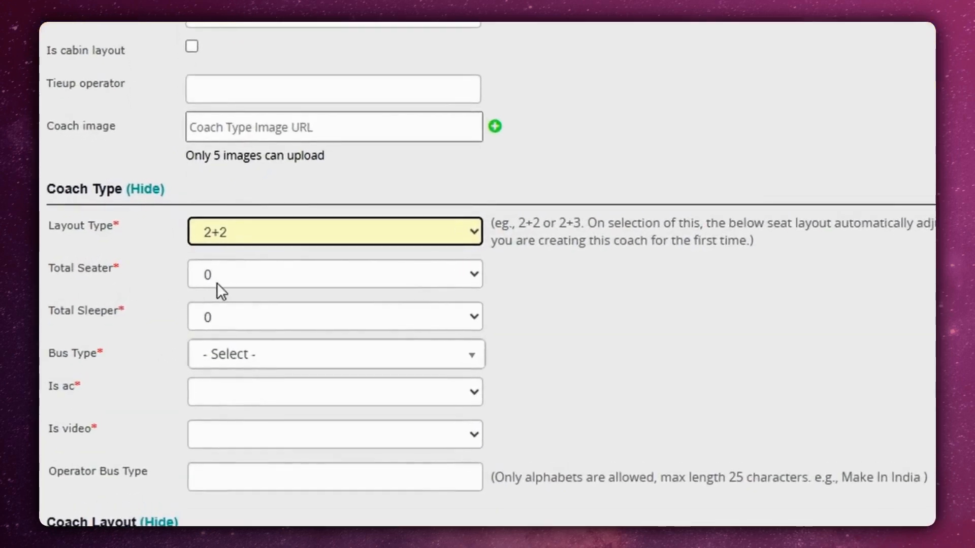
pyautogui.click(217, 269)
pyautogui.write('40')
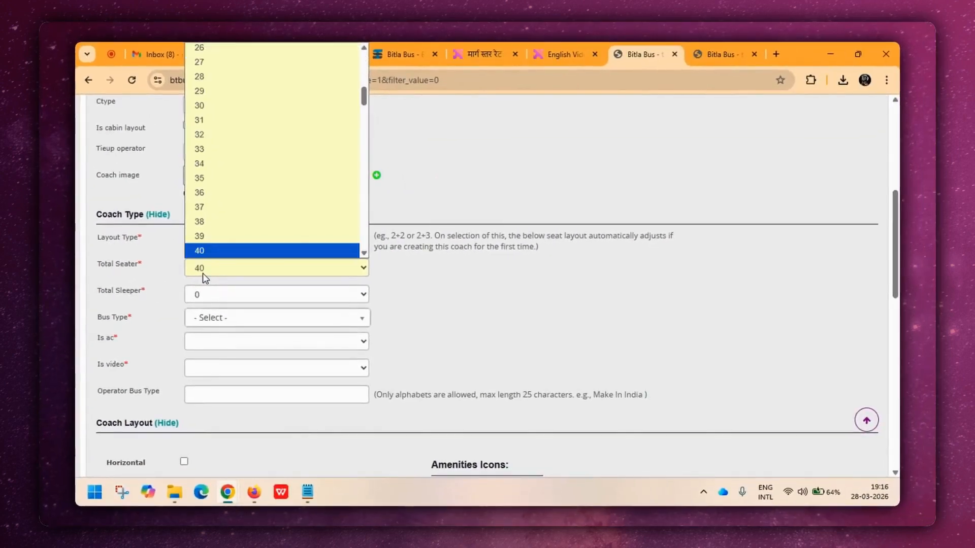
pyautogui.press('Return')
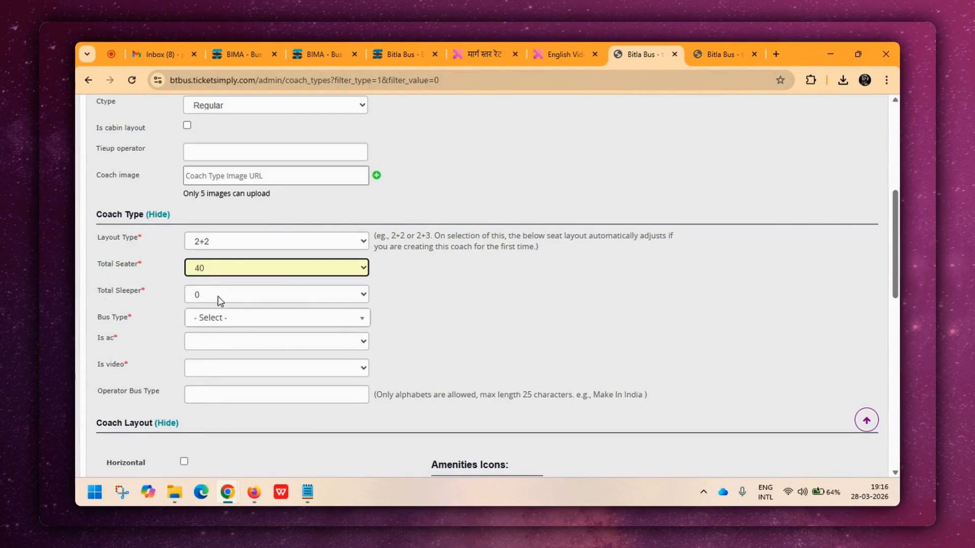
# Set the coach's bus type to Benz Seater.
pyautogui.scroll(-1, 461, 297)
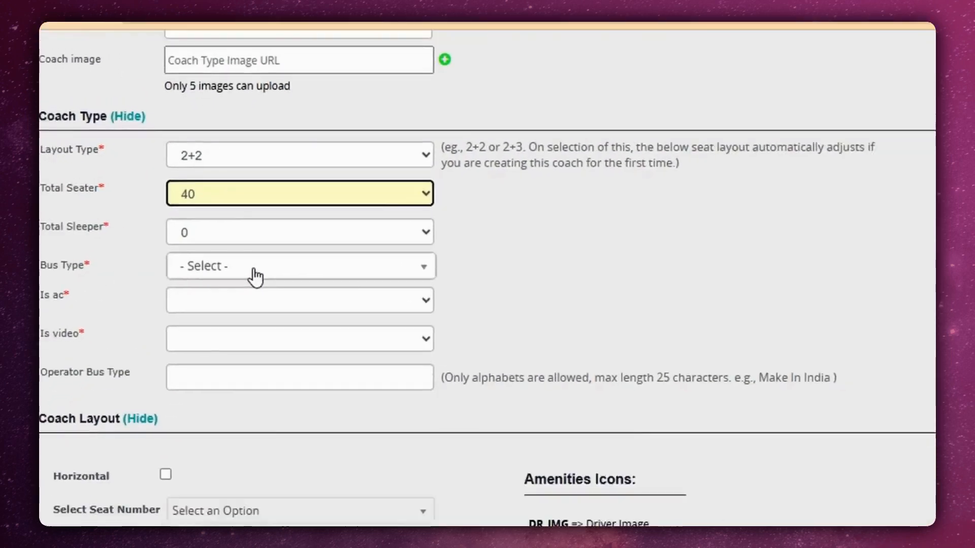
pyautogui.click(254, 279)
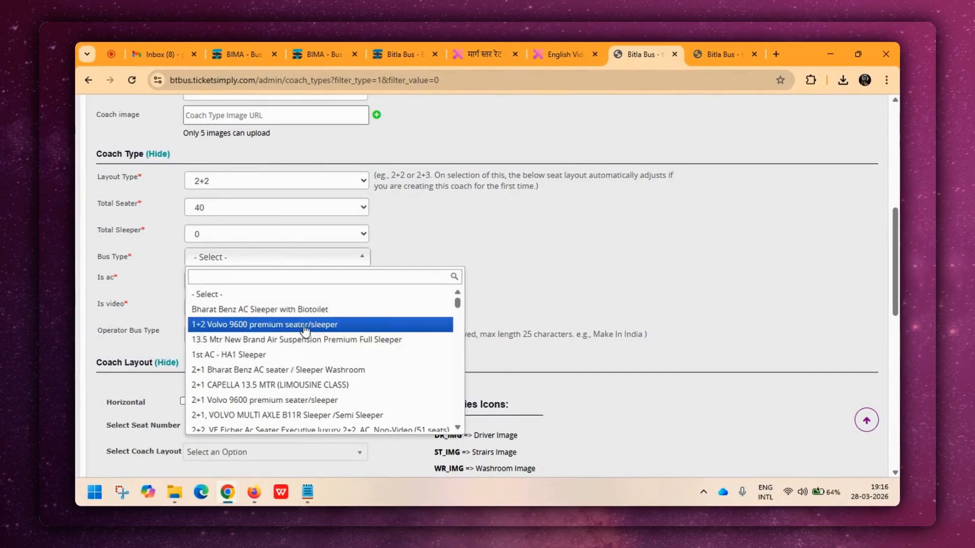
pyautogui.scroll(-2, 311, 366)
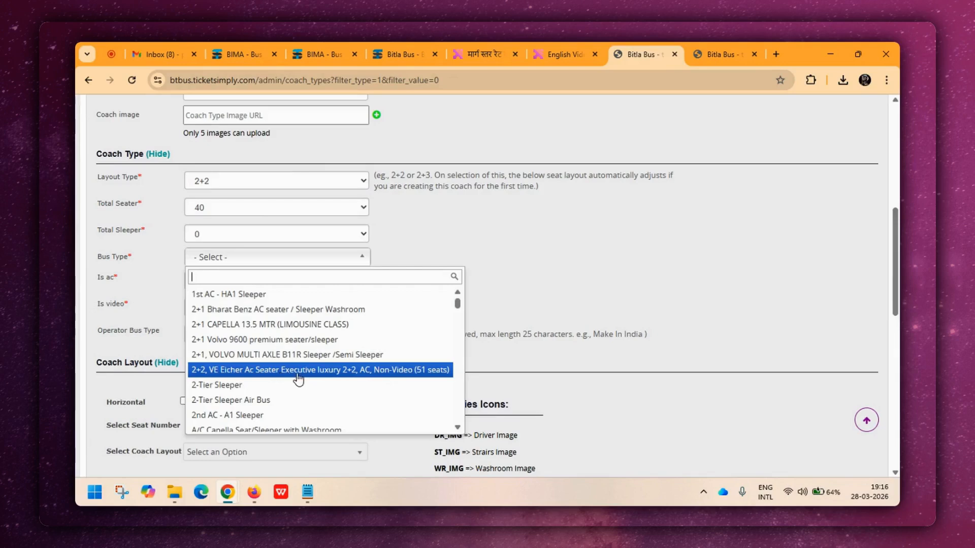
pyautogui.scroll(-6, 300, 375)
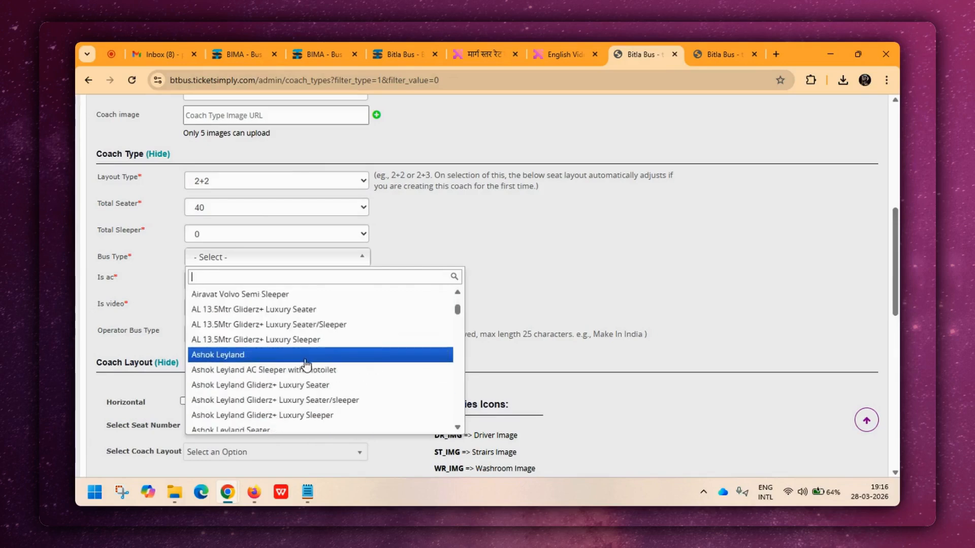
pyautogui.scroll(-2, 305, 363)
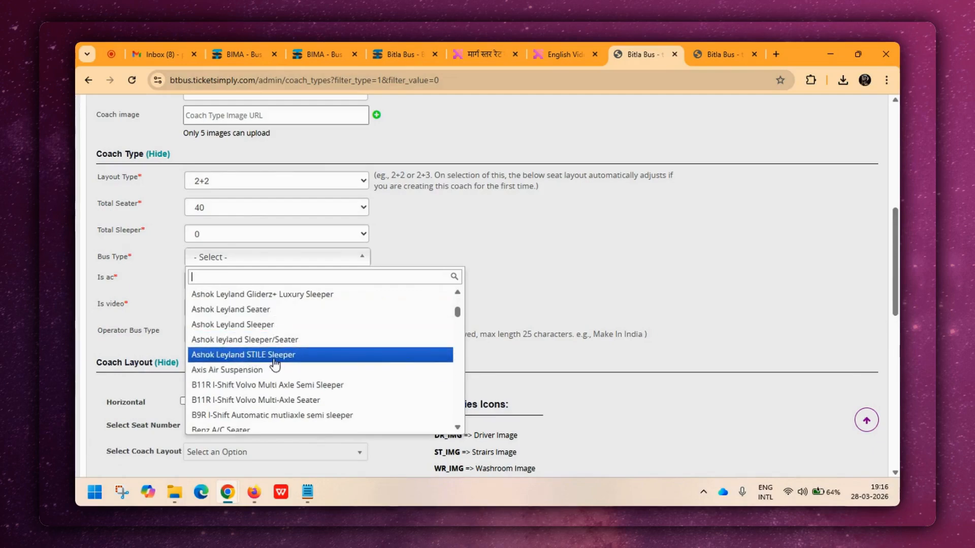
pyautogui.scroll(-4, 275, 364)
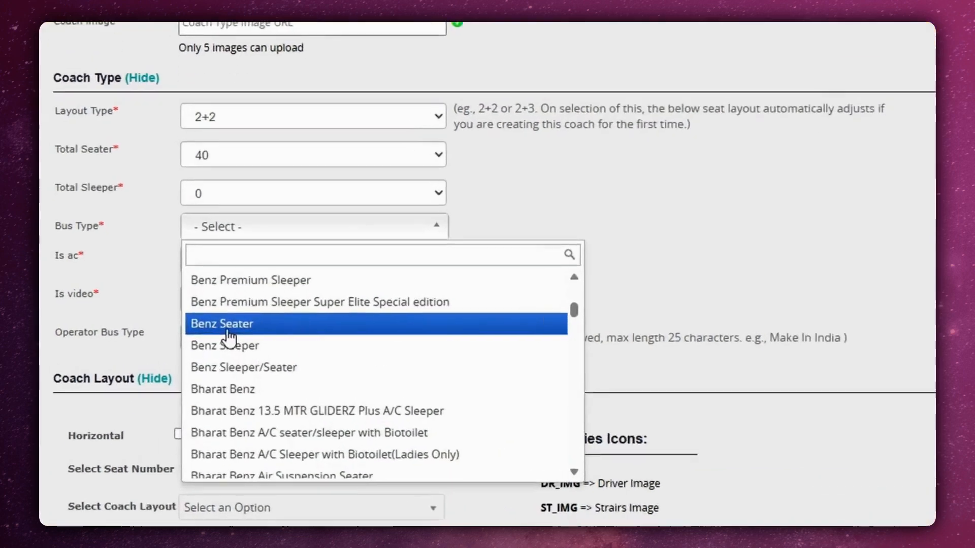
pyautogui.click(226, 325)
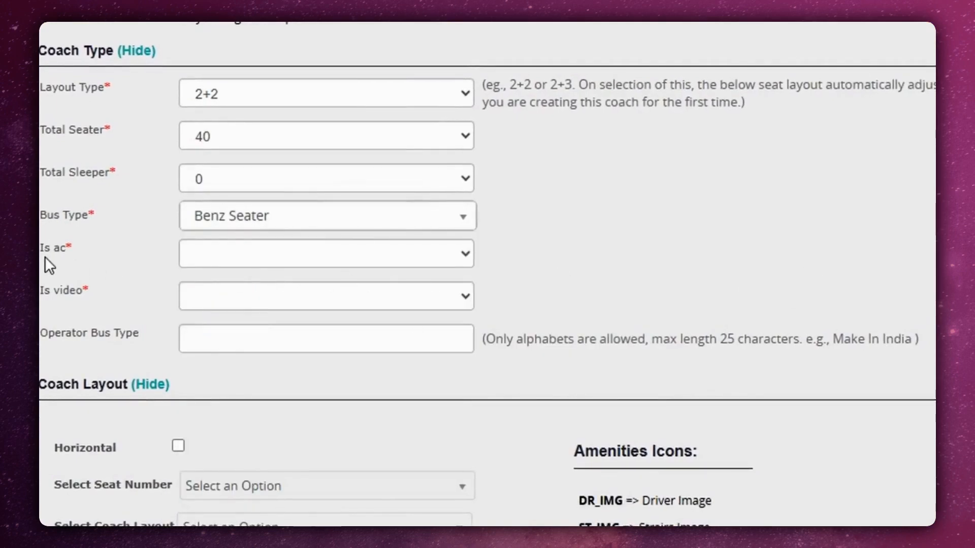
# Set the coach's AC option to Non-AC and its video option to Non-Video.
pyautogui.click(257, 259)
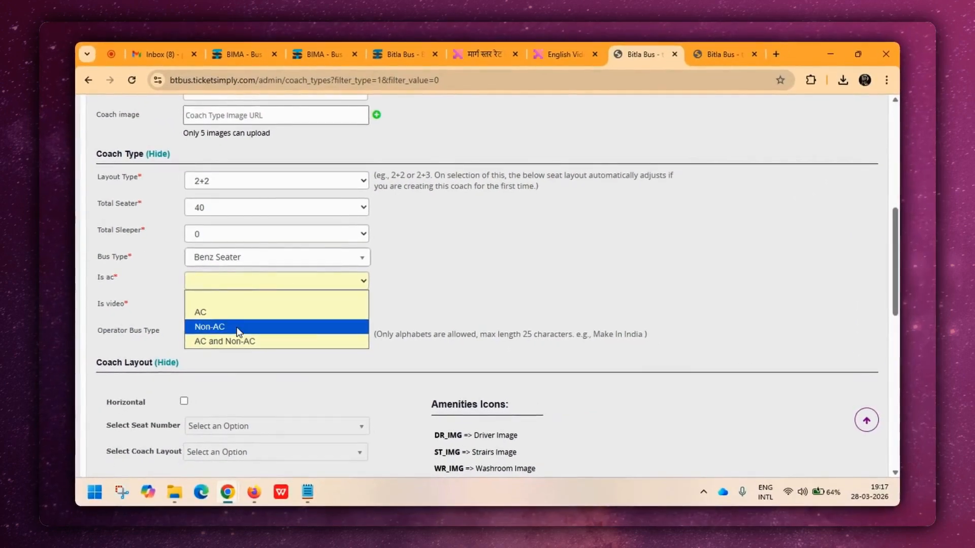
pyautogui.click(237, 328)
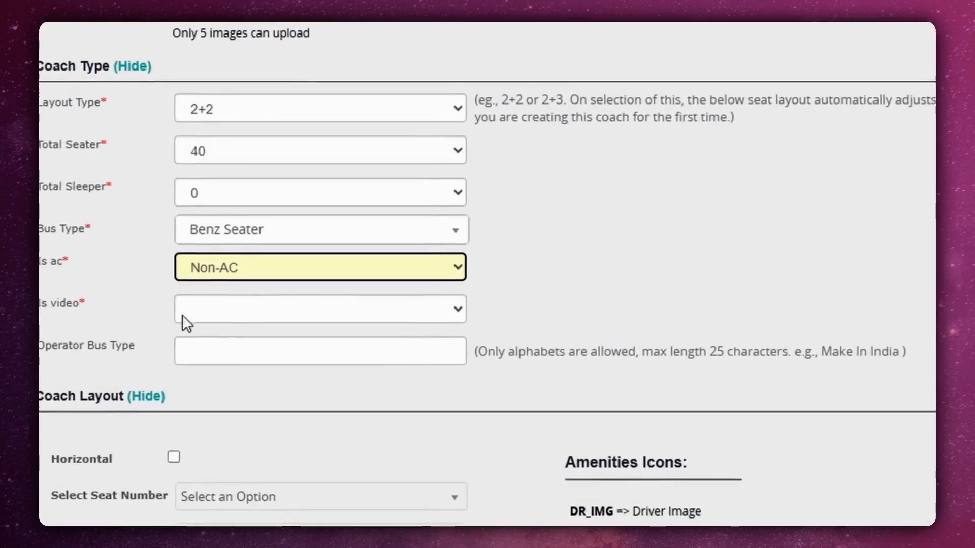
pyautogui.click(236, 310)
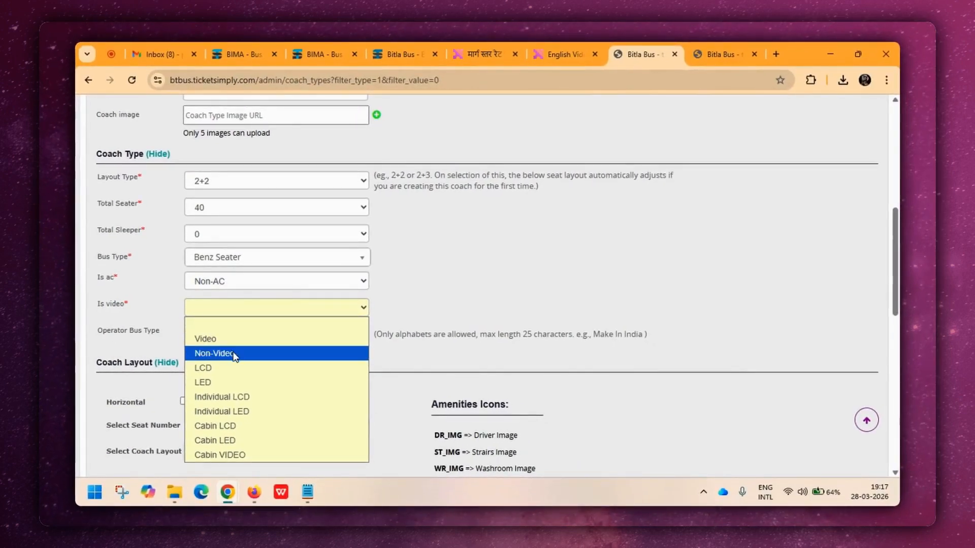
pyautogui.click(235, 354)
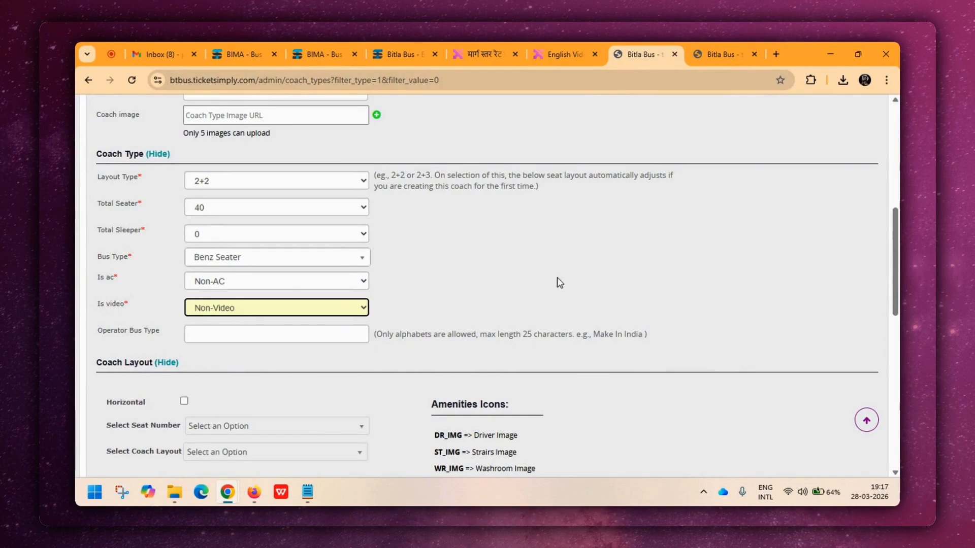
# Set the seat numbering of the coach layout to Sleeper Number & Seater Alphabet.
pyautogui.scroll(-2, 558, 282)
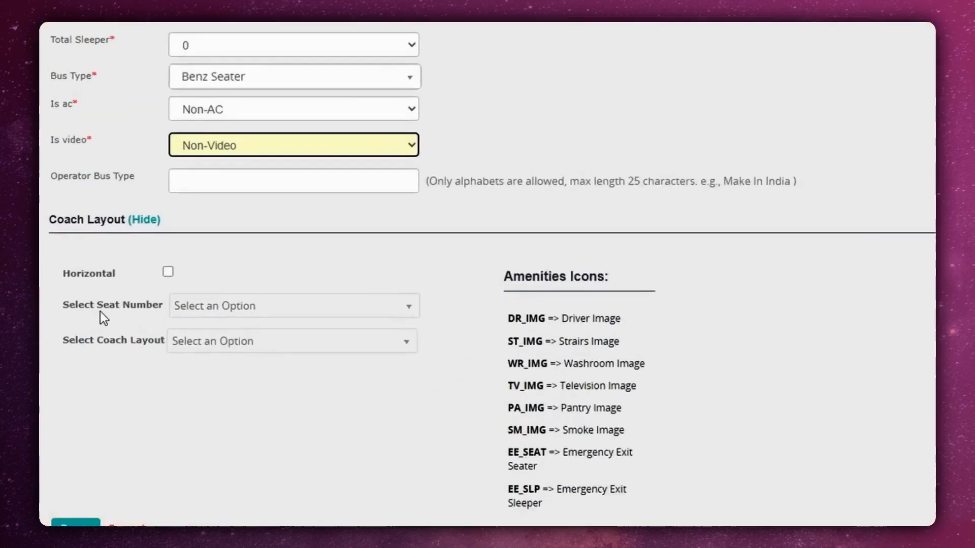
pyautogui.click(257, 314)
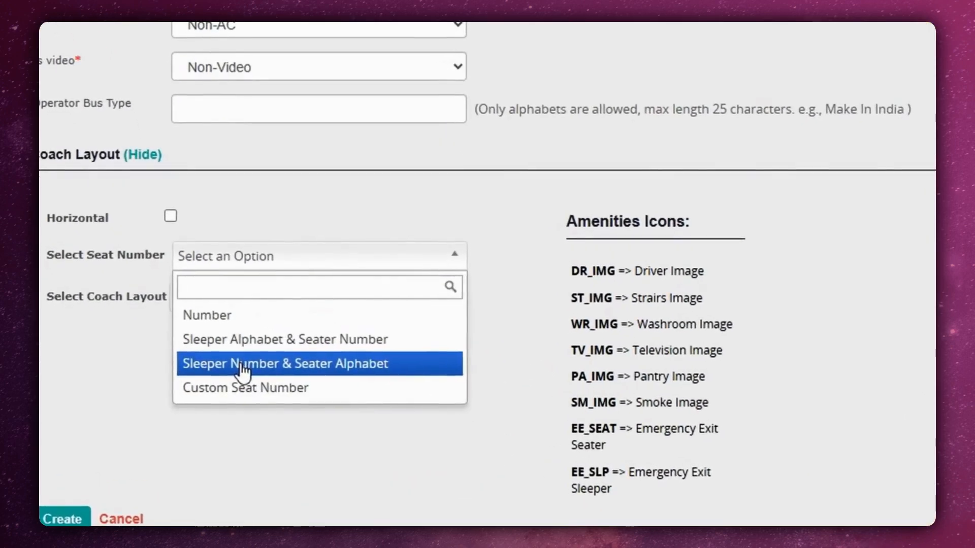
pyautogui.click(242, 366)
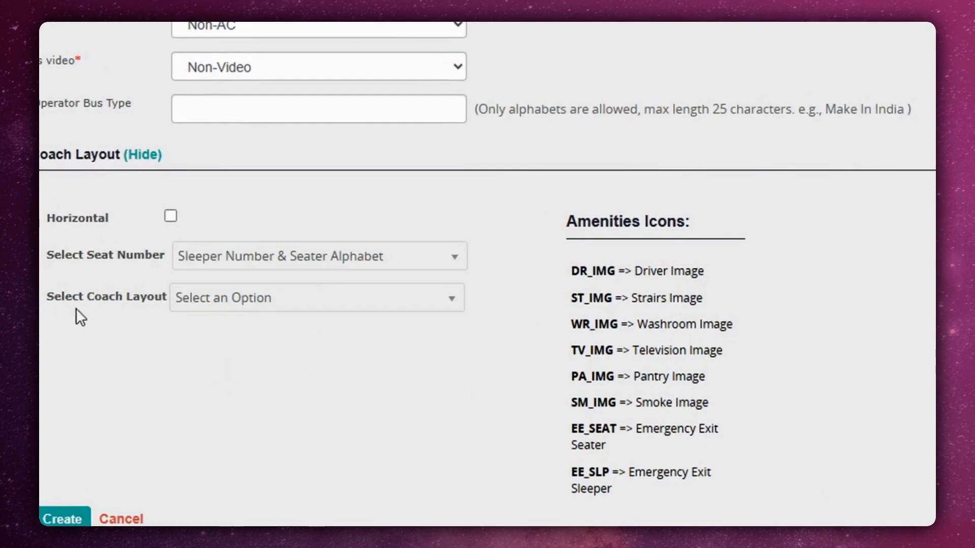
# Apply the coach layout "1460 - 2+2, seater(40 seats)" and review its seat arrangement.
pyautogui.click(262, 304)
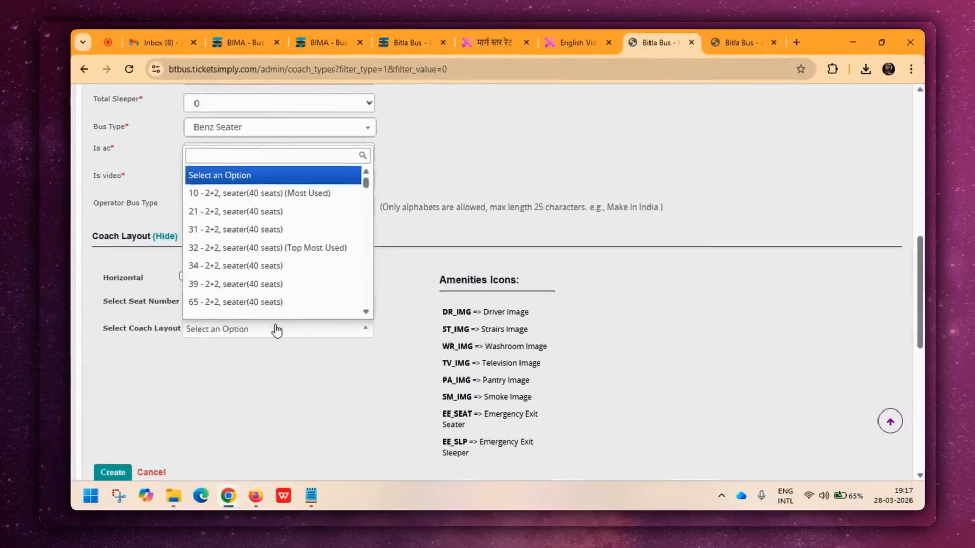
pyautogui.scroll(-1, 287, 237)
pyautogui.moveTo(289, 183)
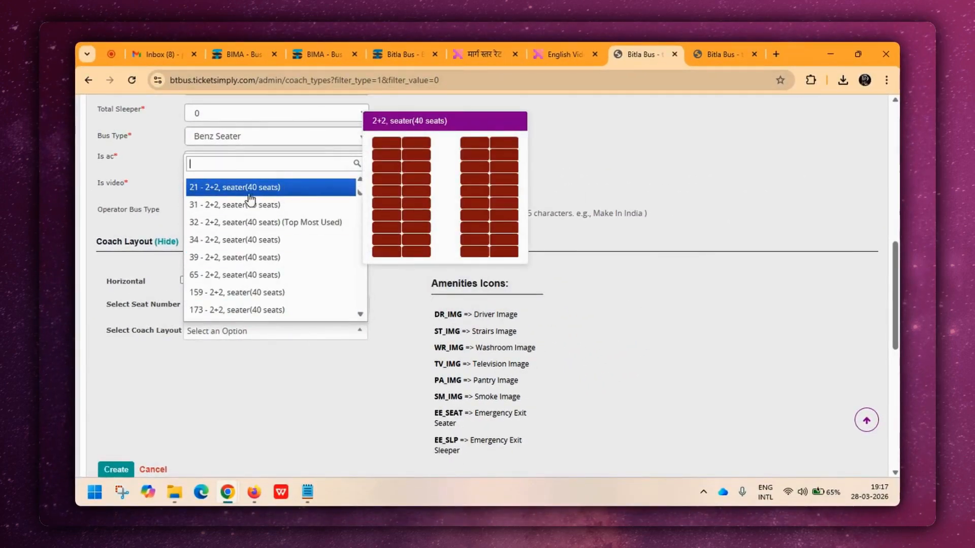
pyautogui.moveTo(252, 259)
pyautogui.scroll(-10, 254, 260)
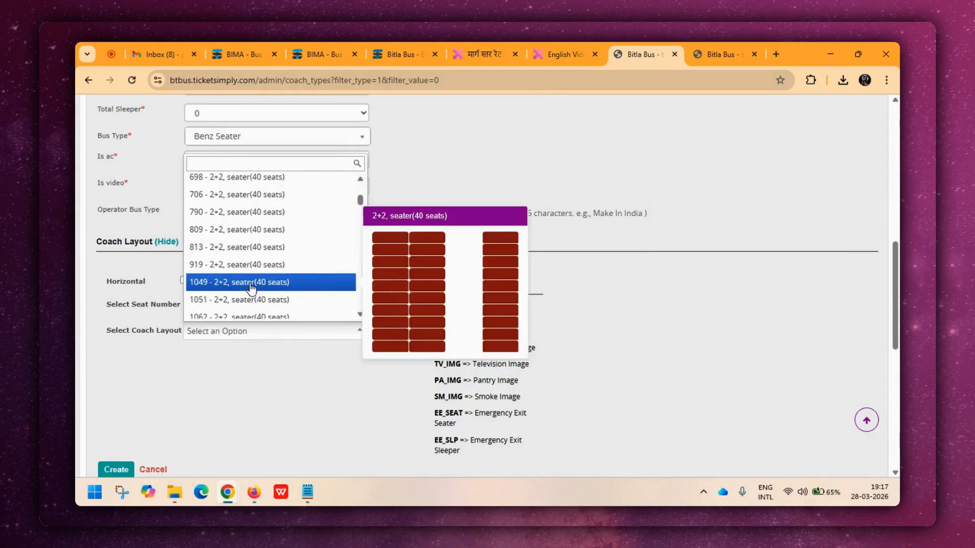
pyautogui.scroll(-3, 252, 290)
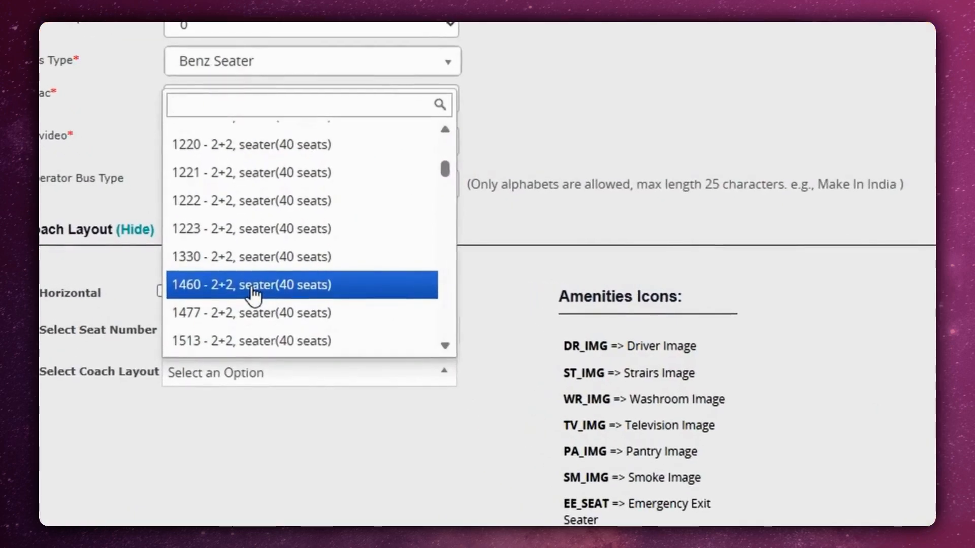
pyautogui.click(251, 287)
pyautogui.scroll(-3, 523, 289)
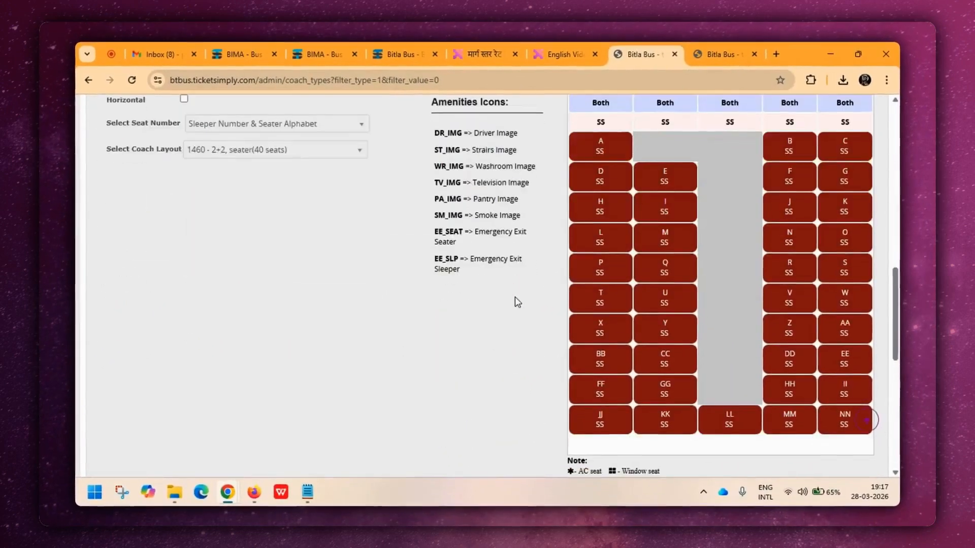
pyautogui.scroll(-2, 497, 304)
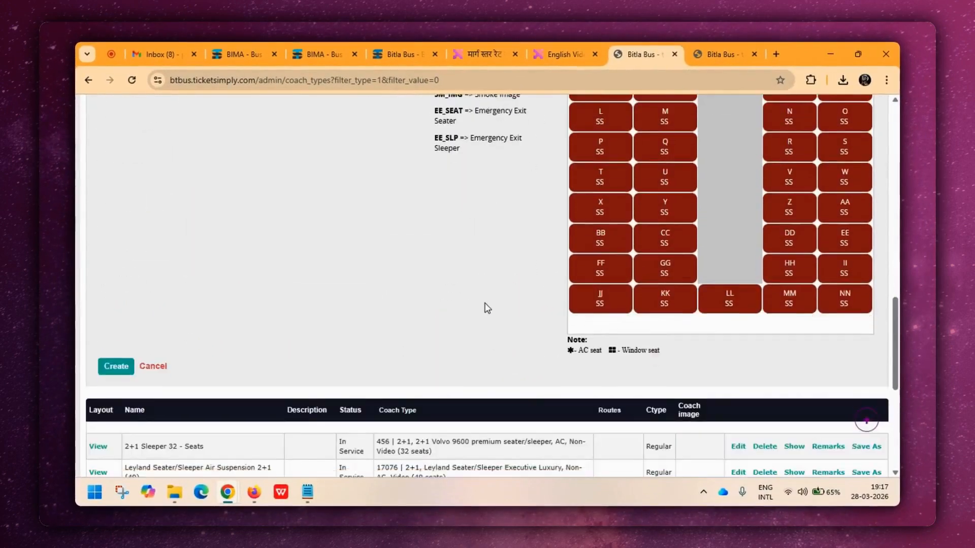
# Switch the coach layout to "1831 - 2+2, seater(40 seats)".
pyautogui.scroll(2, 480, 320)
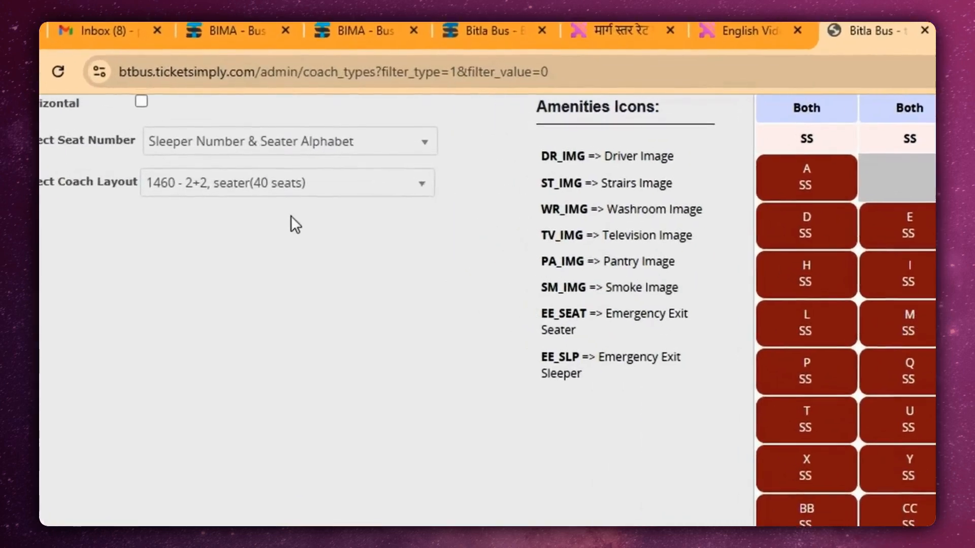
pyautogui.click(272, 158)
pyautogui.scroll(-3, 329, 209)
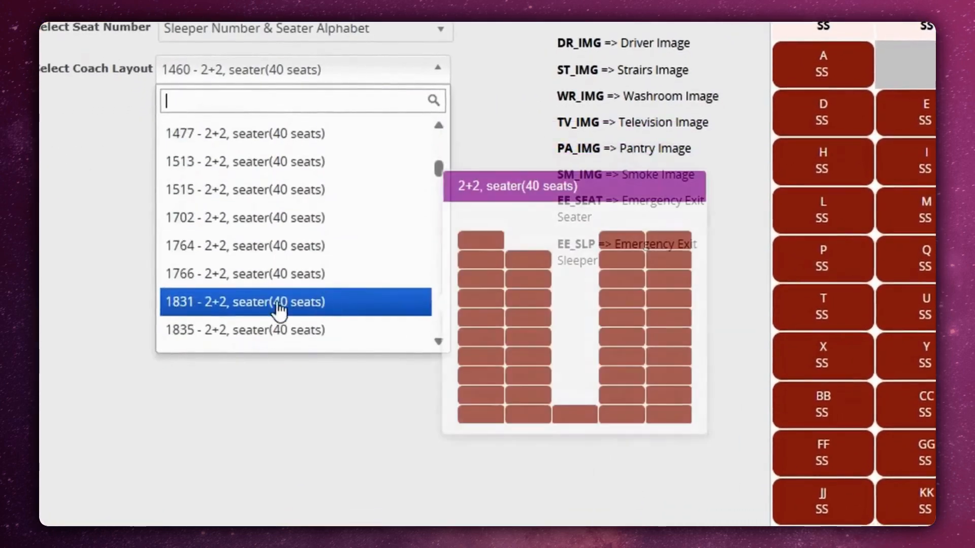
pyautogui.click(274, 304)
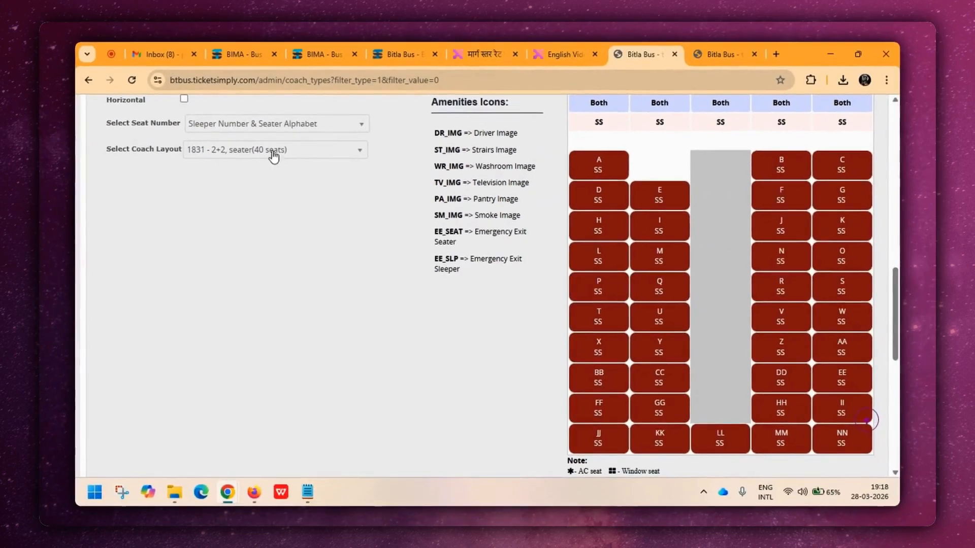
# Change the coach layout to "5597 - 2+2, seater(40 seats)" and review its seat arrangement.
pyautogui.click(290, 104)
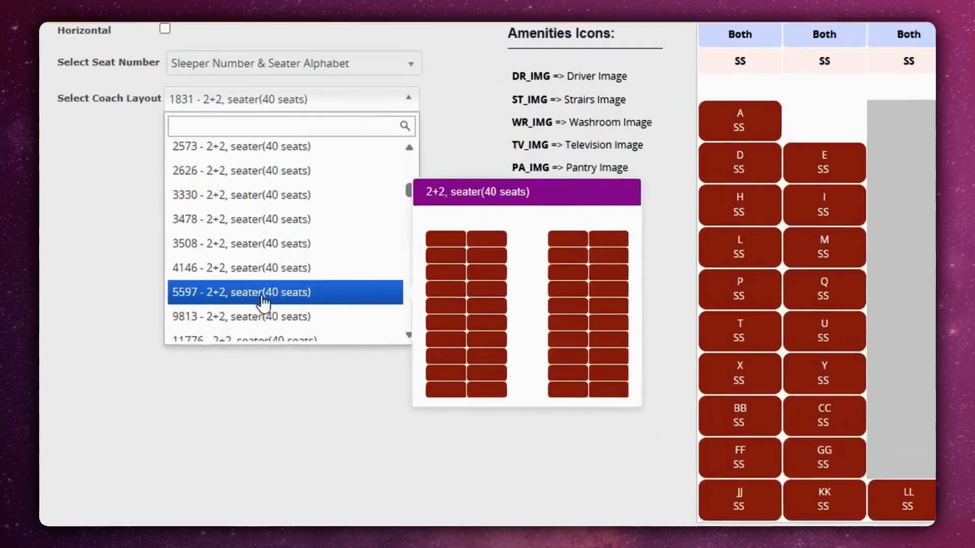
pyautogui.click(268, 290)
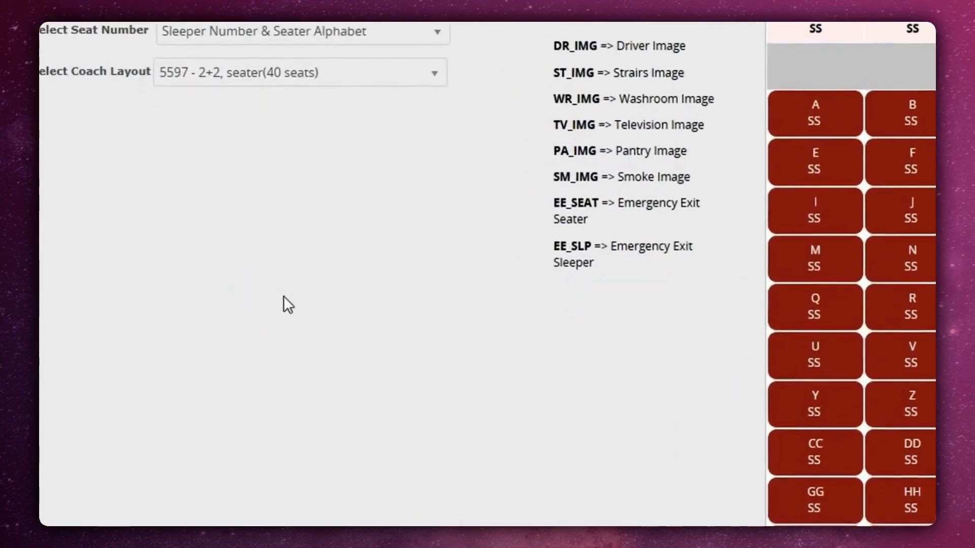
pyautogui.scroll(-1, 401, 336)
pyautogui.scroll(2, 386, 350)
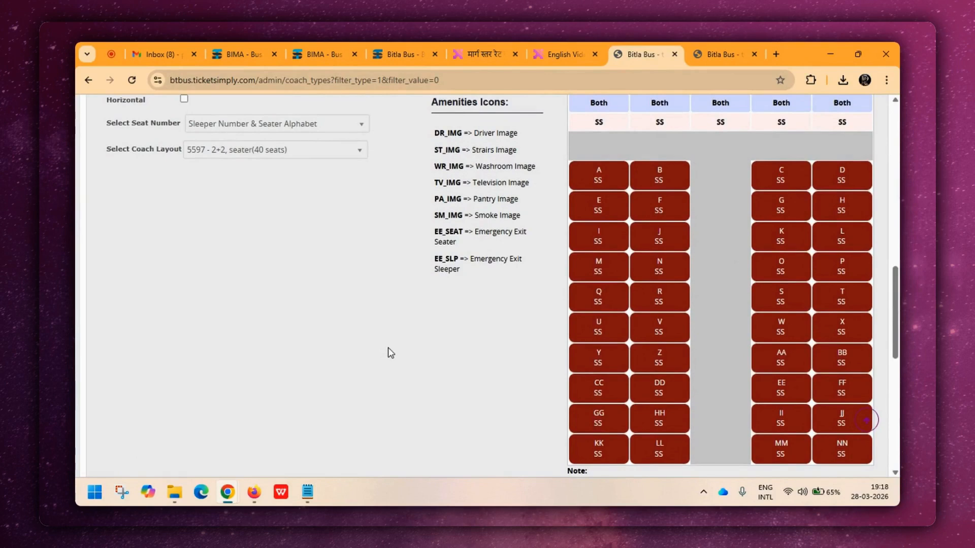
# Set the deck of the four seat columns to Lower, skipping the aisle column.
pyautogui.scroll(1, 402, 350)
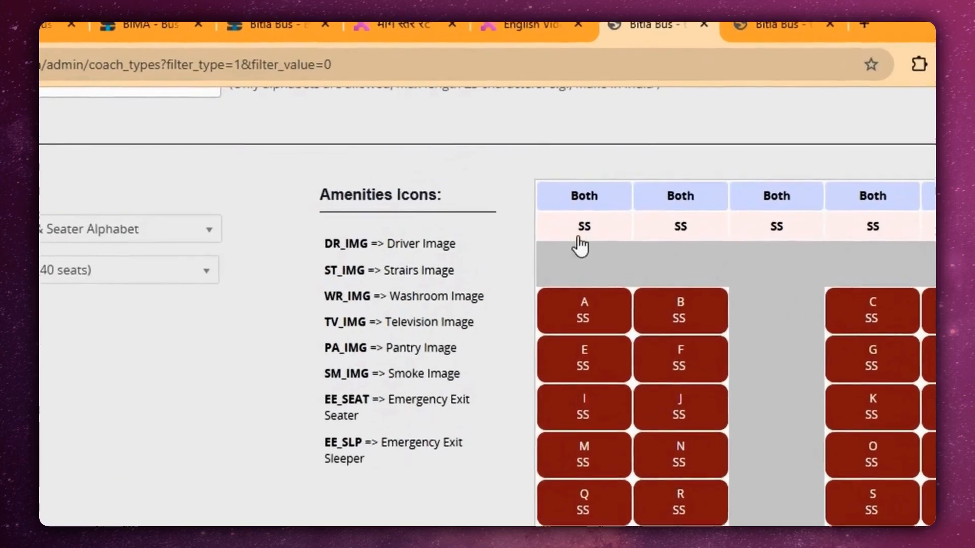
pyautogui.click(614, 199)
pyautogui.click(584, 281)
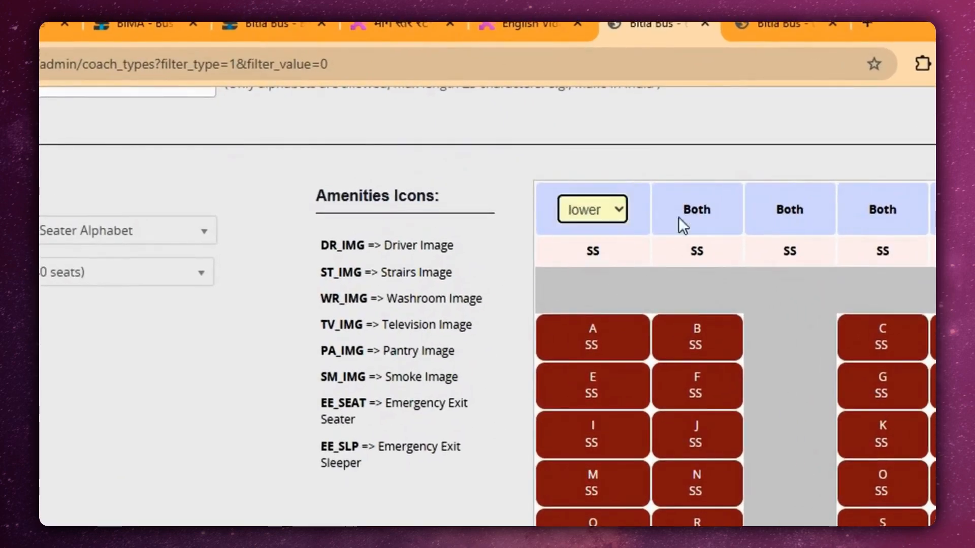
pyautogui.click(683, 221)
pyautogui.click(691, 209)
pyautogui.click(694, 287)
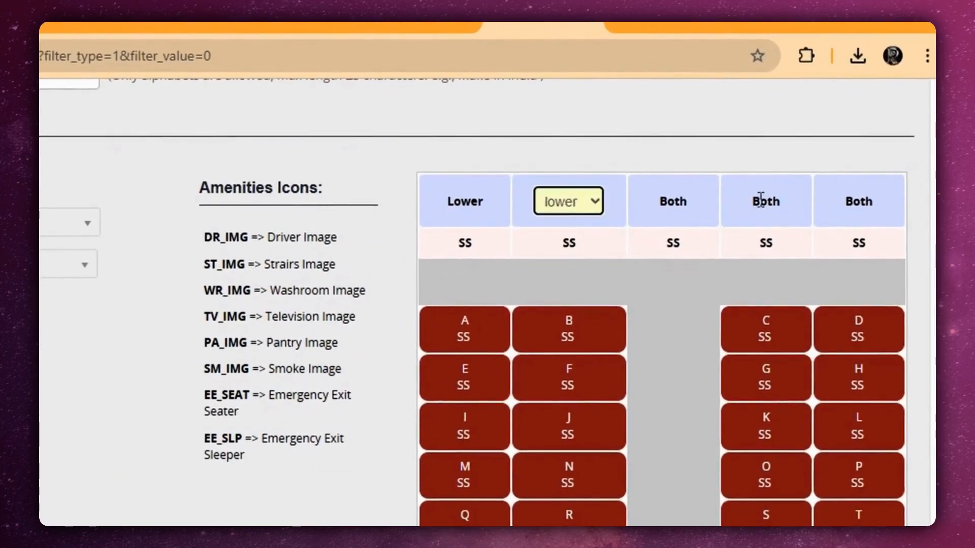
pyautogui.click(761, 200)
pyautogui.click(760, 201)
pyautogui.click(757, 276)
pyautogui.click(860, 204)
pyautogui.click(857, 203)
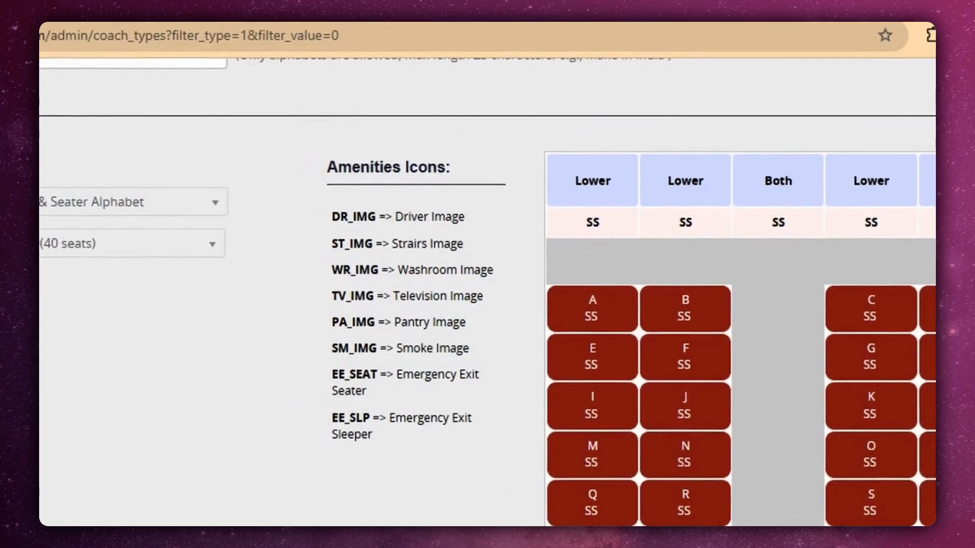
# Set the seat type of the seat columns to LB, skipping the aisle column, and create the coach type.
pyautogui.click(587, 222)
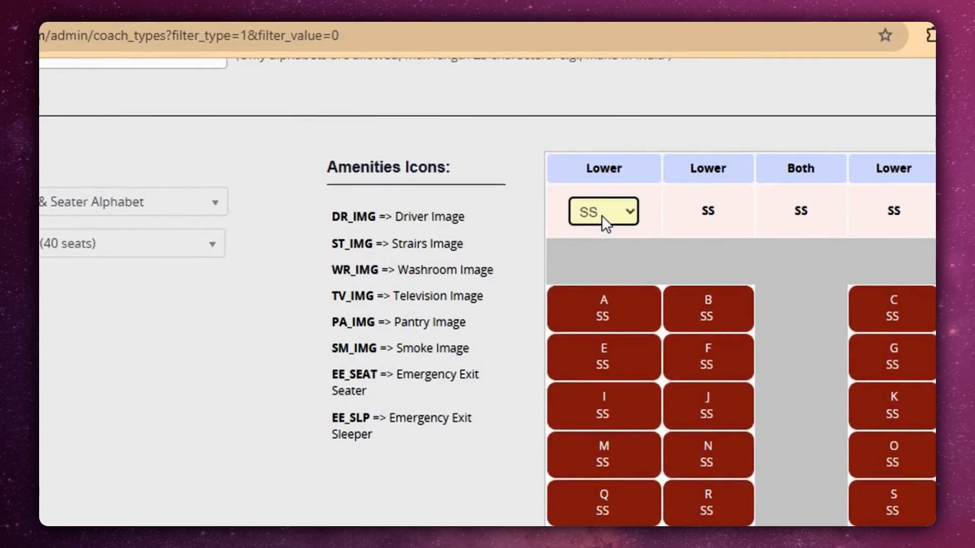
pyautogui.click(602, 215)
pyautogui.click(606, 263)
pyautogui.click(717, 211)
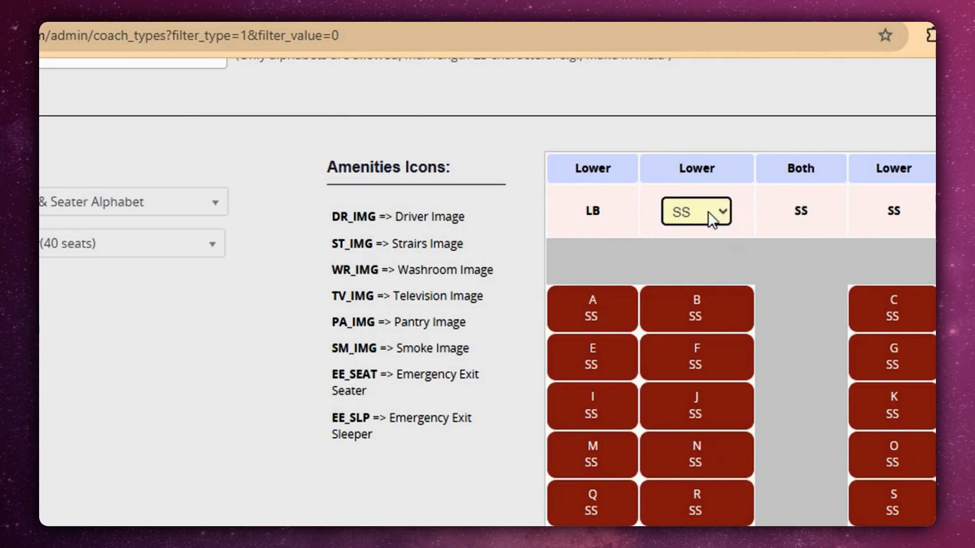
pyautogui.click(701, 211)
pyautogui.click(697, 269)
pyautogui.click(892, 211)
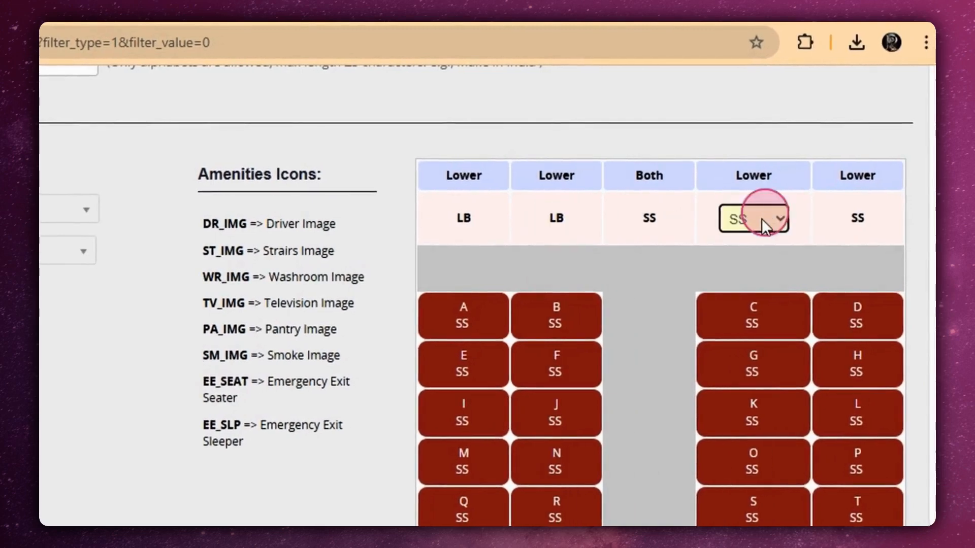
pyautogui.click(857, 220)
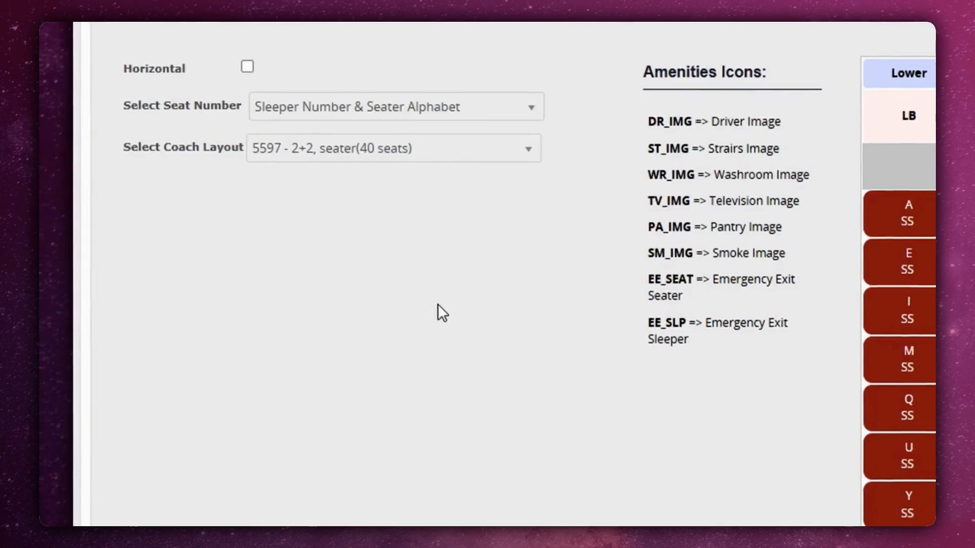
pyautogui.scroll(-5, 311, 312)
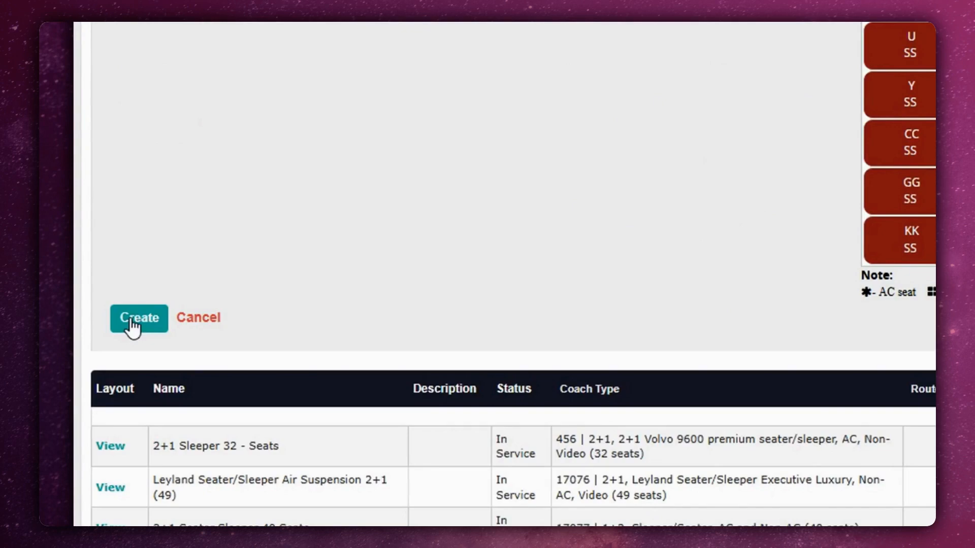
pyautogui.click(133, 320)
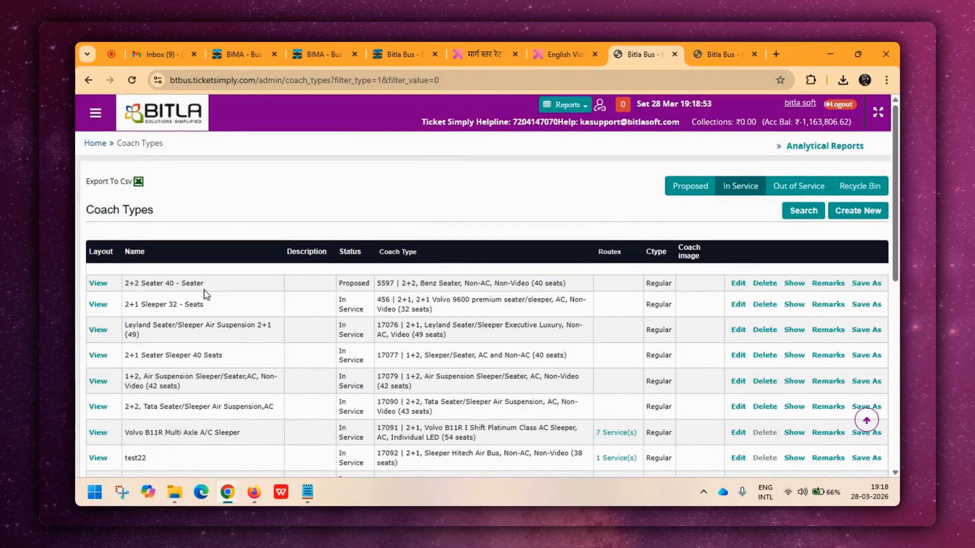
# Edit the "2+2 Seater 40 - Seater" coach type, set its status to In Service and save the update.
pyautogui.doubleClick(354, 284)
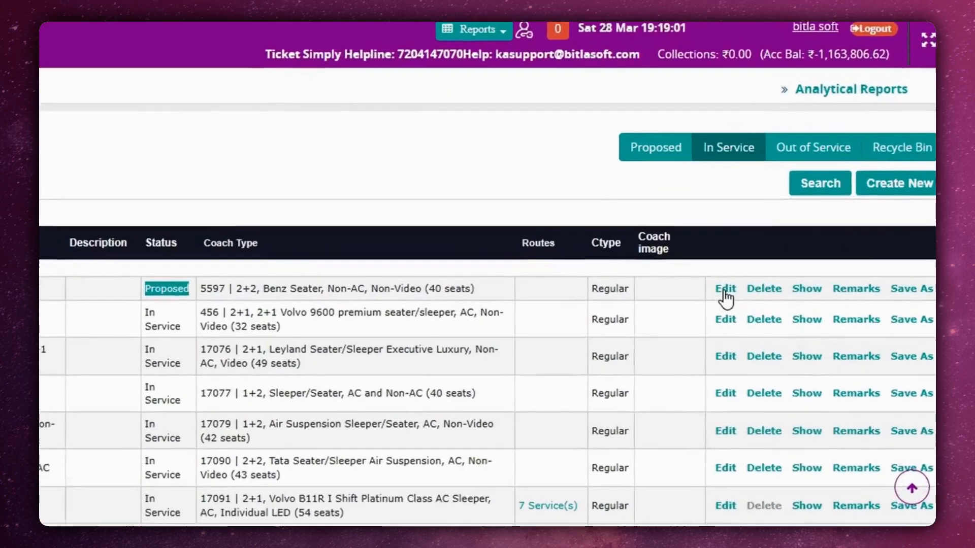
pyautogui.click(725, 291)
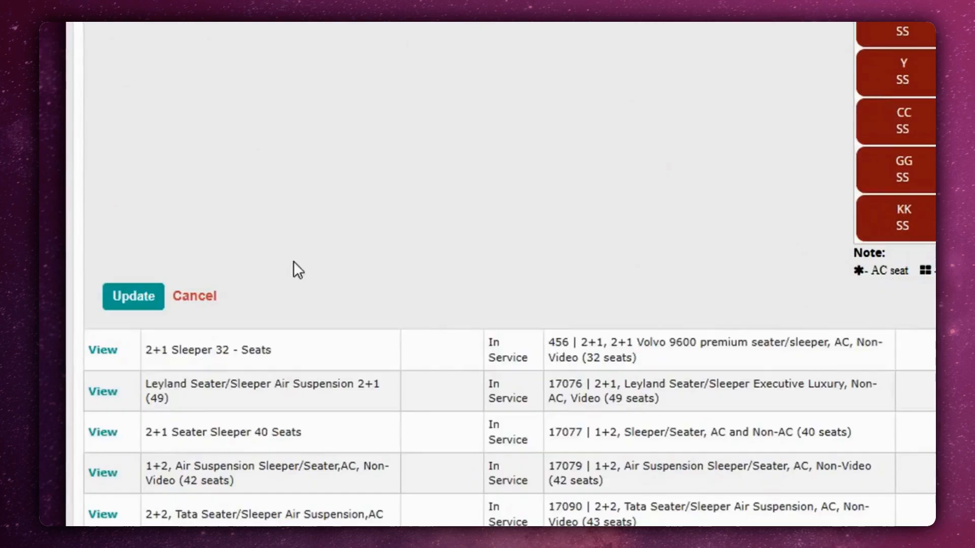
pyautogui.click(147, 301)
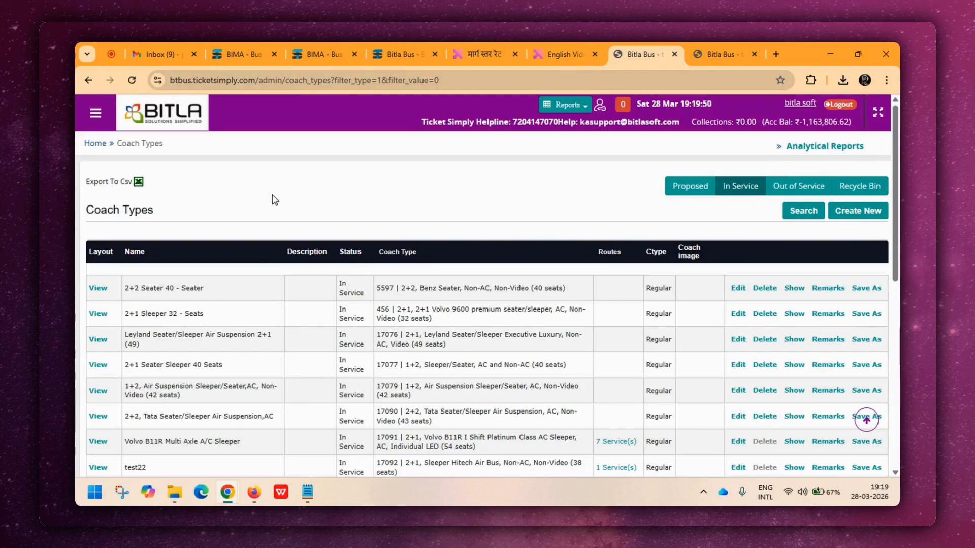
pyautogui.click(812, 81)
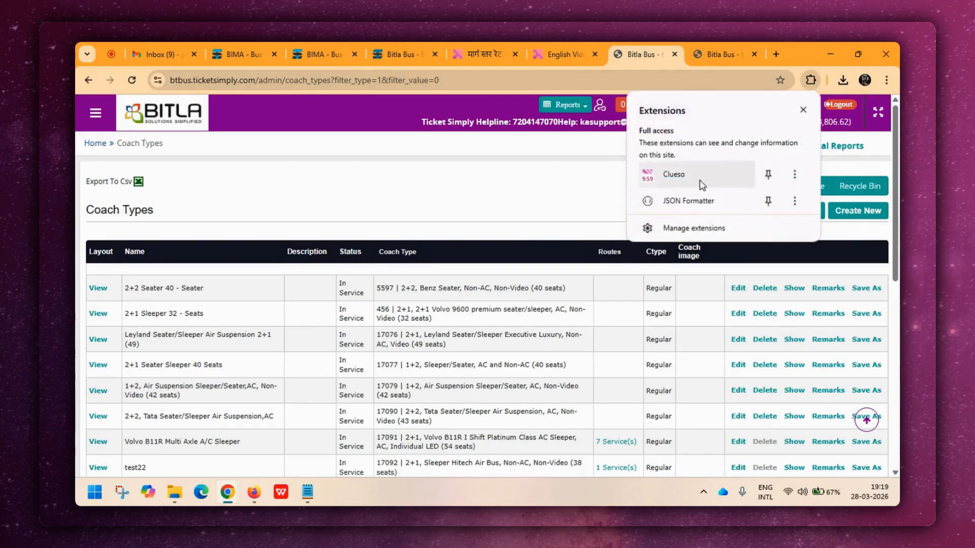